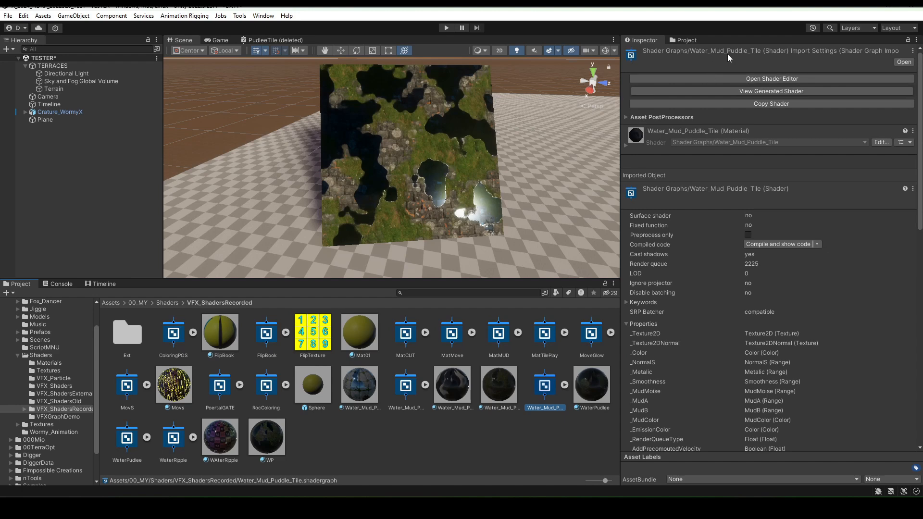
Assign the Water_Mud_Puddle_Tile shader to the WP material and close the deleted PudleTile graph
{"action": "left_click_drag", "start_coordinate": [545, 387], "coordinate": [271, 449]}
{"action": "left_click", "coordinate": [276, 442]}
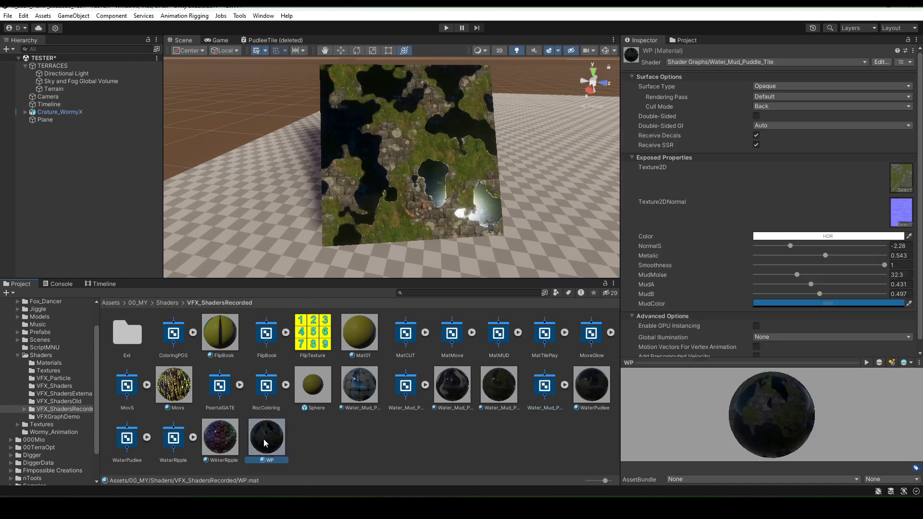
{"action": "left_click", "coordinate": [289, 41]}
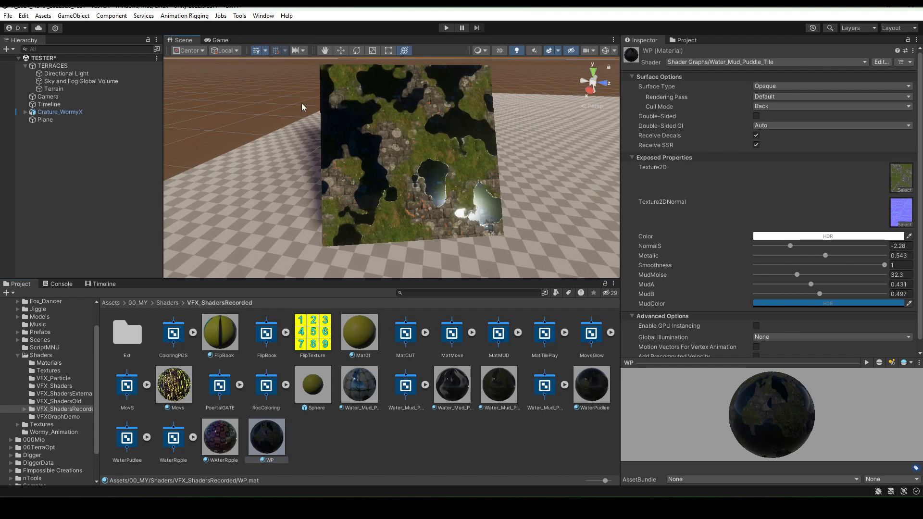
Open the Water_Mud_Puddle_Tile shader graph and maximize its editor window
{"action": "left_click", "coordinate": [545, 387]}
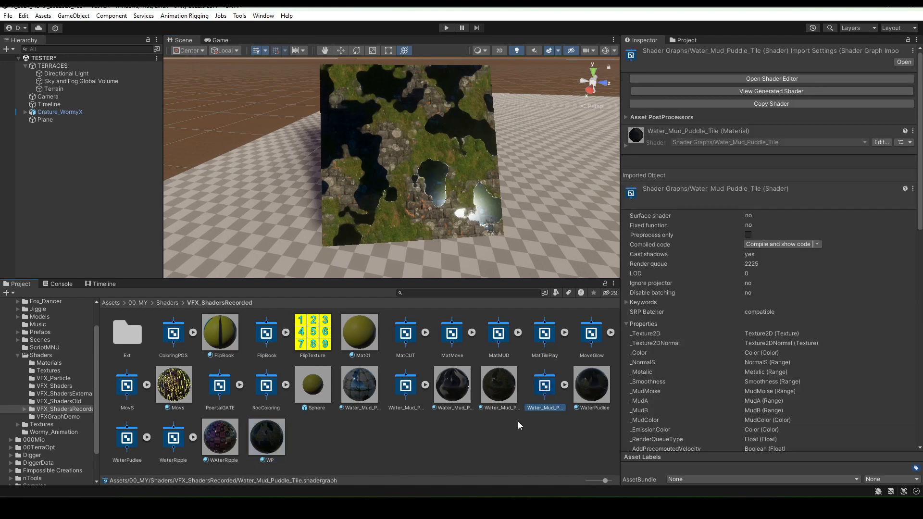
{"action": "double_click", "coordinate": [545, 387]}
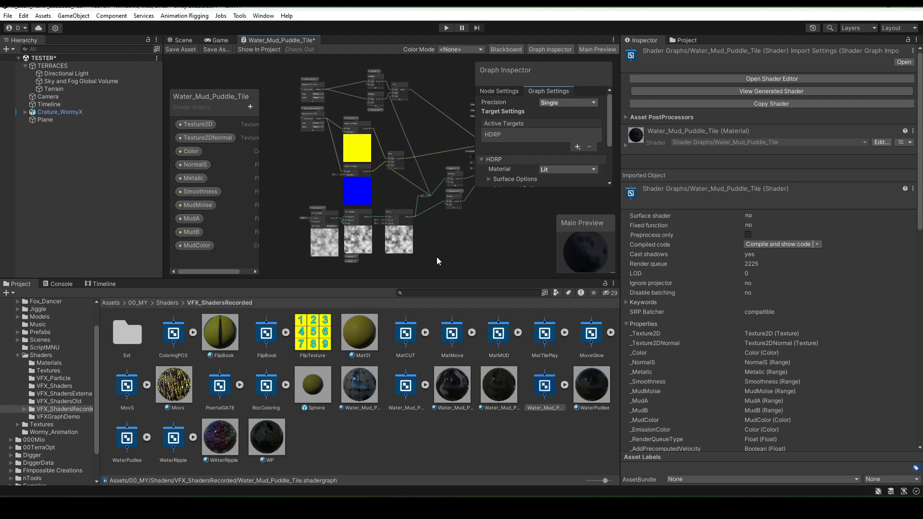
{"action": "key", "text": "shift+space"}
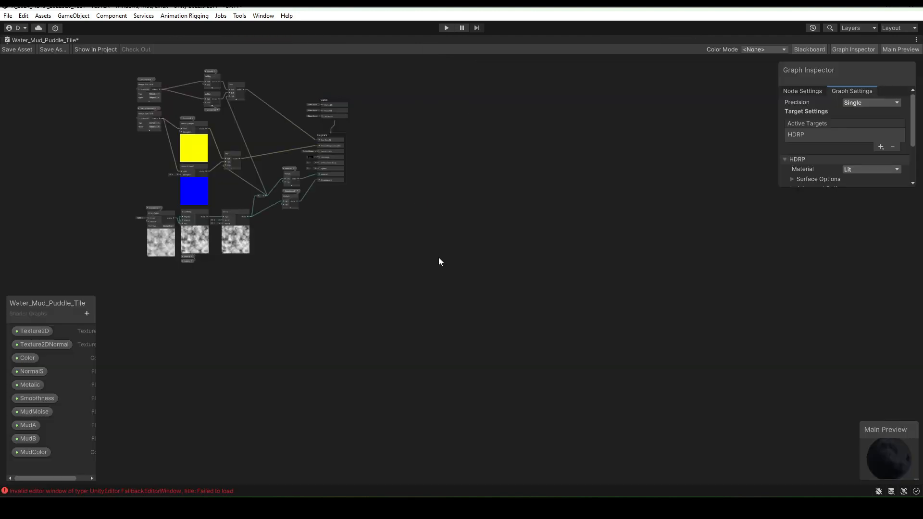
{"action": "key", "text": "a"}
{"action": "scroll", "coordinate": [439, 292], "scroll_direction": "up", "scroll_amount": 6}
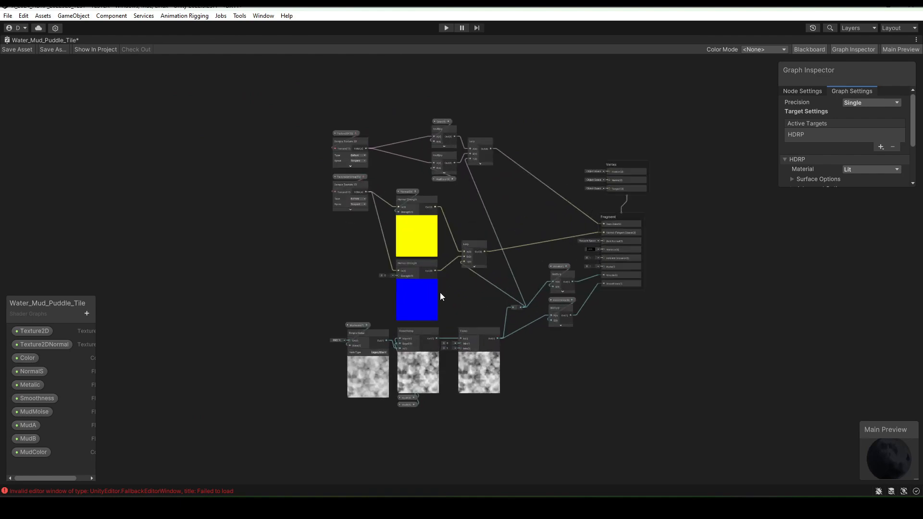
{"action": "scroll", "coordinate": [437, 295], "scroll_direction": "down", "scroll_amount": 1}
{"action": "scroll", "coordinate": [434, 298], "scroll_direction": "down", "scroll_amount": 2}
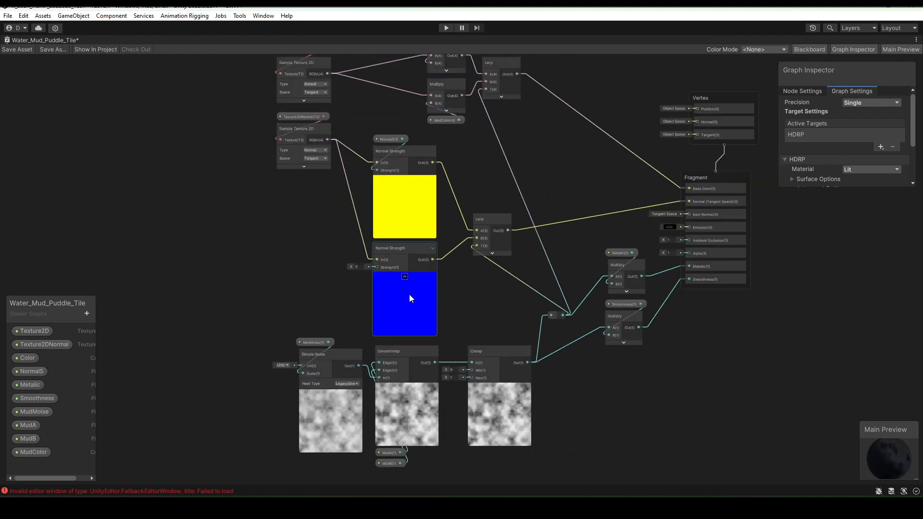
Move the Texture2DNormal Sample Texture 2D node lower and expand both Sample Texture 2D nodes to expose their UV inputs
{"action": "middle_click_drag", "start_coordinate": [282, 273], "coordinate": [312, 303]}
{"action": "scroll", "coordinate": [298, 199], "scroll_direction": "up", "scroll_amount": 2}
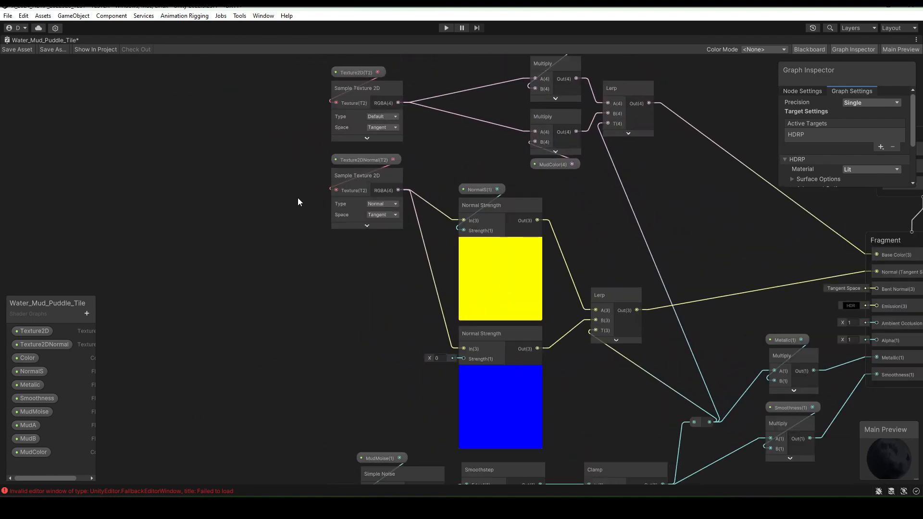
{"action": "middle_click_drag", "start_coordinate": [298, 199], "coordinate": [272, 279]}
{"action": "left_click_drag", "start_coordinate": [330, 285], "coordinate": [331, 284]}
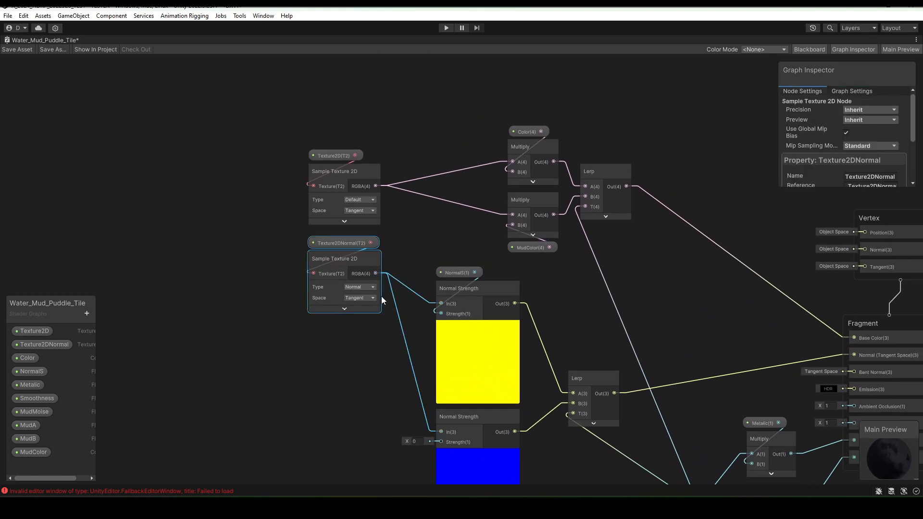
{"action": "left_click_drag", "start_coordinate": [368, 261], "coordinate": [365, 319]}
{"action": "left_click", "coordinate": [374, 324]}
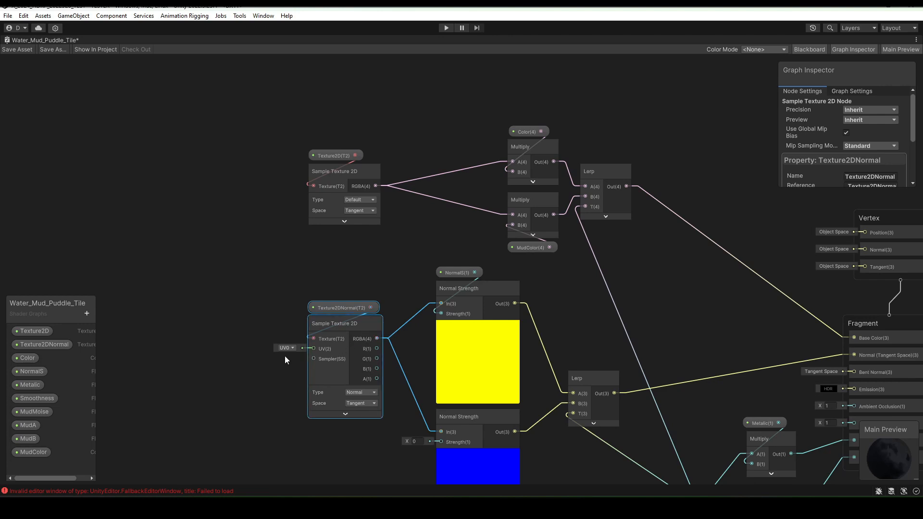
{"action": "left_click", "coordinate": [376, 172]}
{"action": "middle_click_drag", "start_coordinate": [288, 226], "coordinate": [344, 222]}
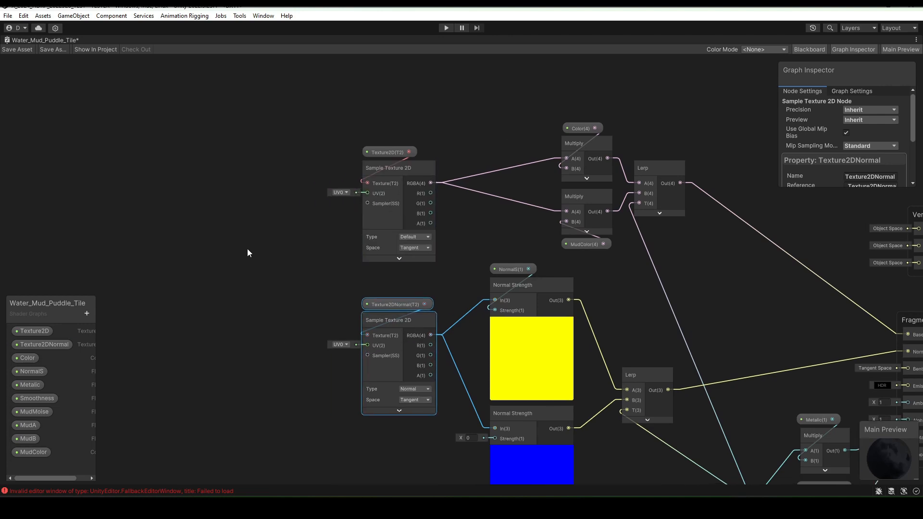
Add a Tiling And Offset node before the texture samplers and connect its output to the UV inputs of both Sample Texture 2D nodes
{"action": "key", "text": "space"}
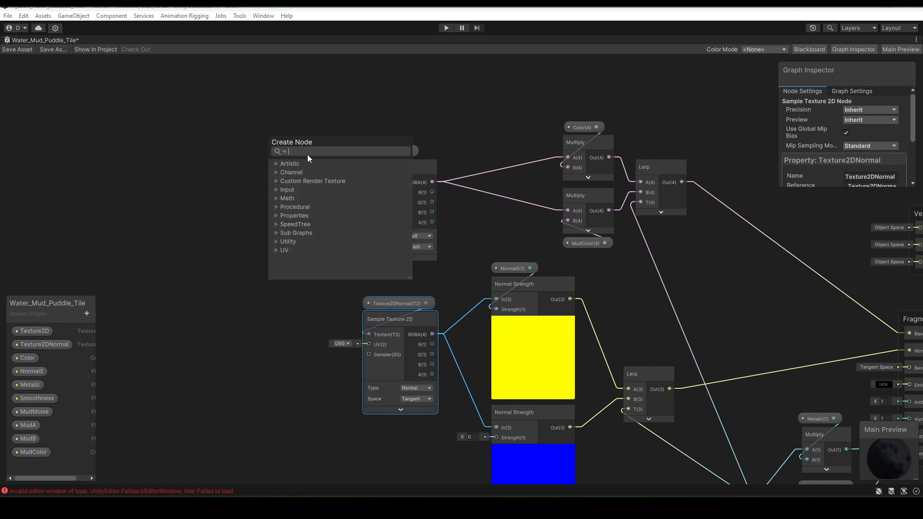
{"action": "type", "text": "til"}
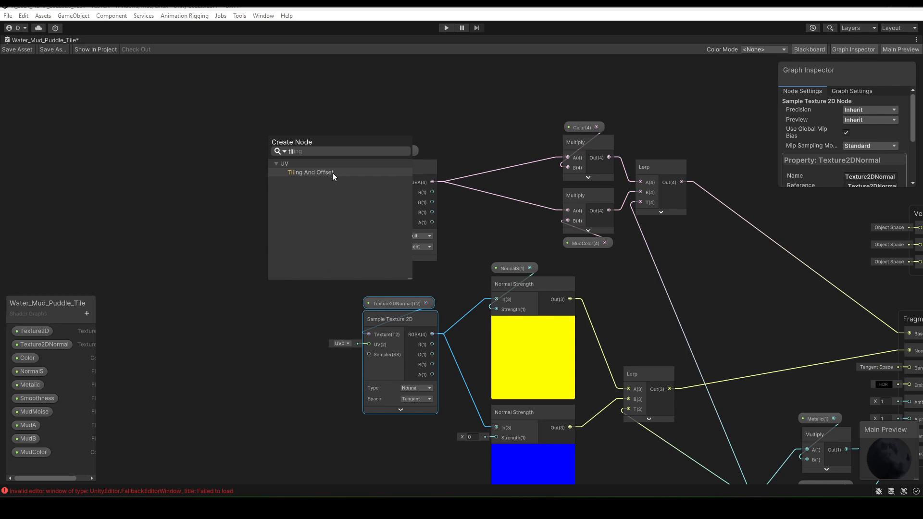
{"action": "left_click", "coordinate": [319, 174]}
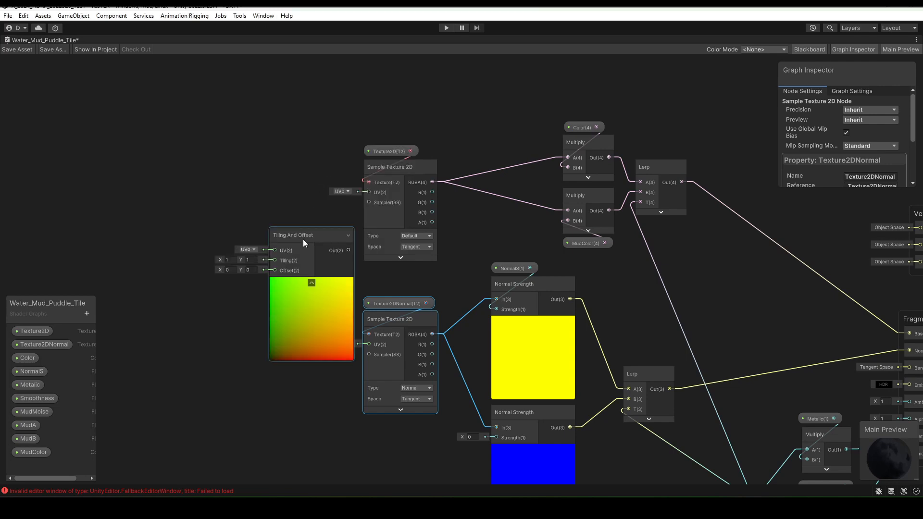
{"action": "left_click_drag", "start_coordinate": [303, 238], "coordinate": [247, 217]}
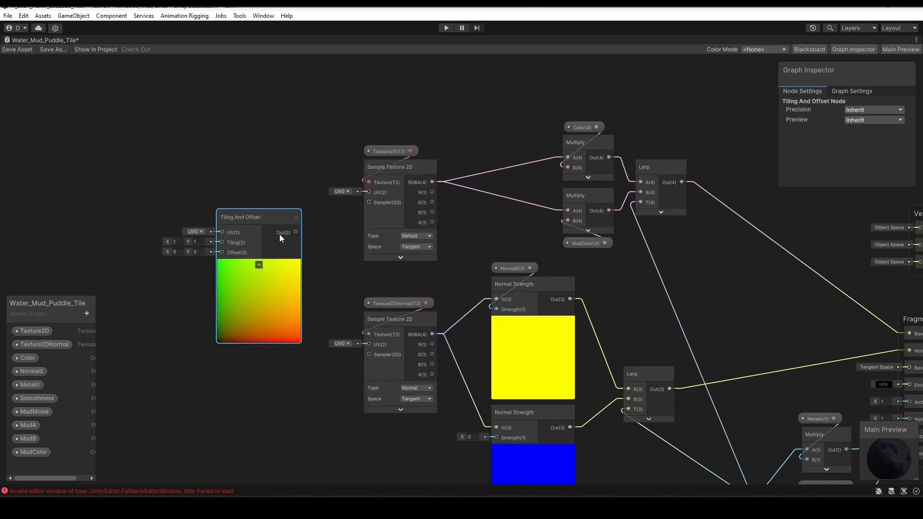
{"action": "left_click_drag", "start_coordinate": [297, 233], "coordinate": [368, 193]}
{"action": "left_click_drag", "start_coordinate": [296, 233], "coordinate": [368, 344]}
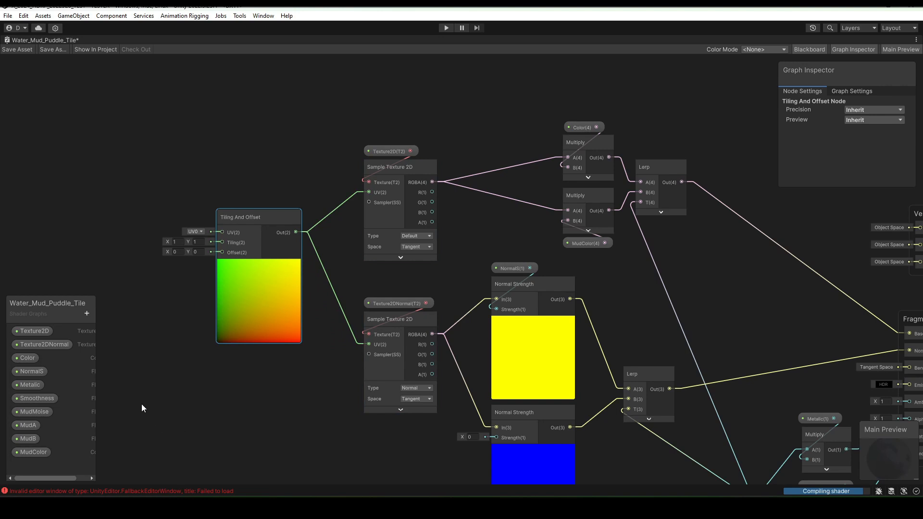
Add a Vector 2 property named Tile to the shader graph
{"action": "left_click", "coordinate": [88, 314]}
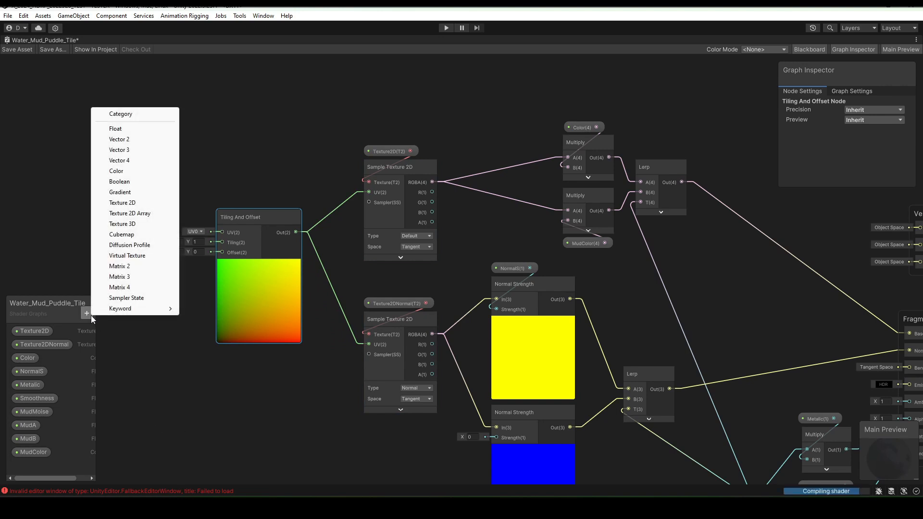
{"action": "left_click", "coordinate": [119, 139]}
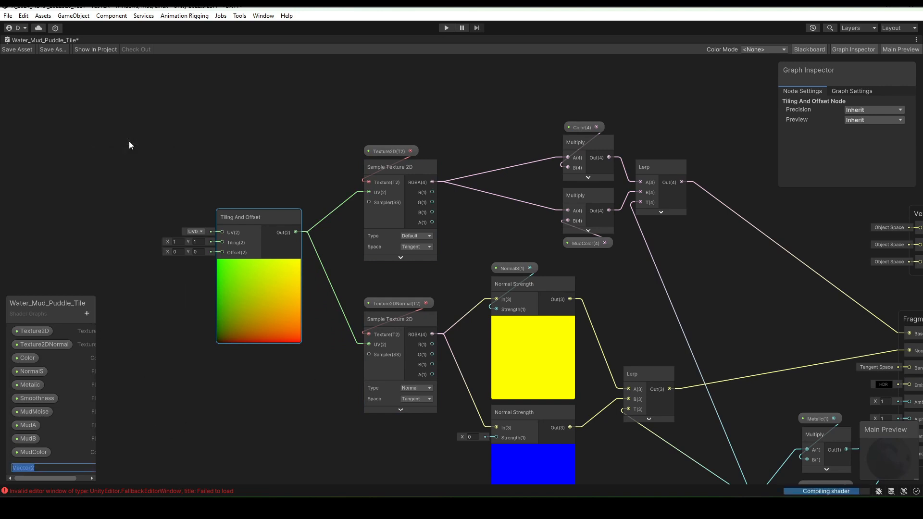
{"action": "type", "text": "Tile"}
{"action": "key", "text": "Return"}
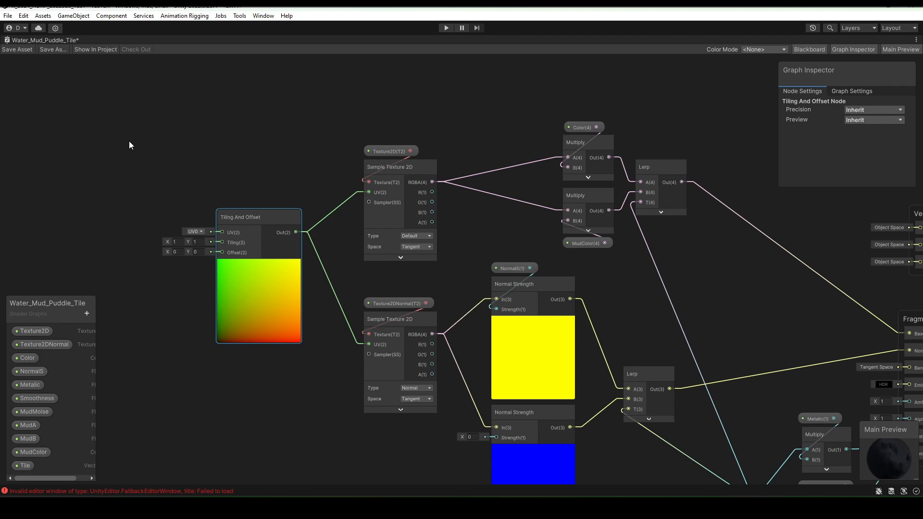
Add a second Vector 2 property and name it Offset
{"action": "left_click", "coordinate": [88, 315]}
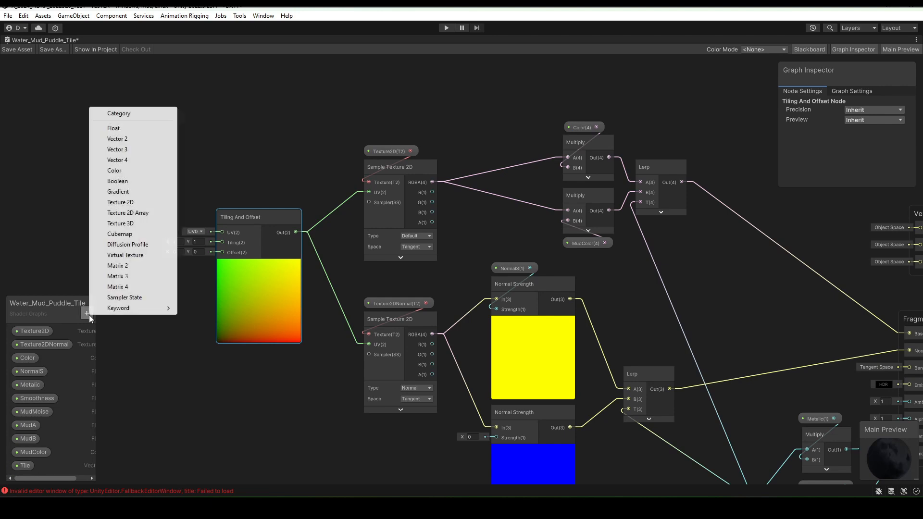
{"action": "left_click", "coordinate": [119, 139]}
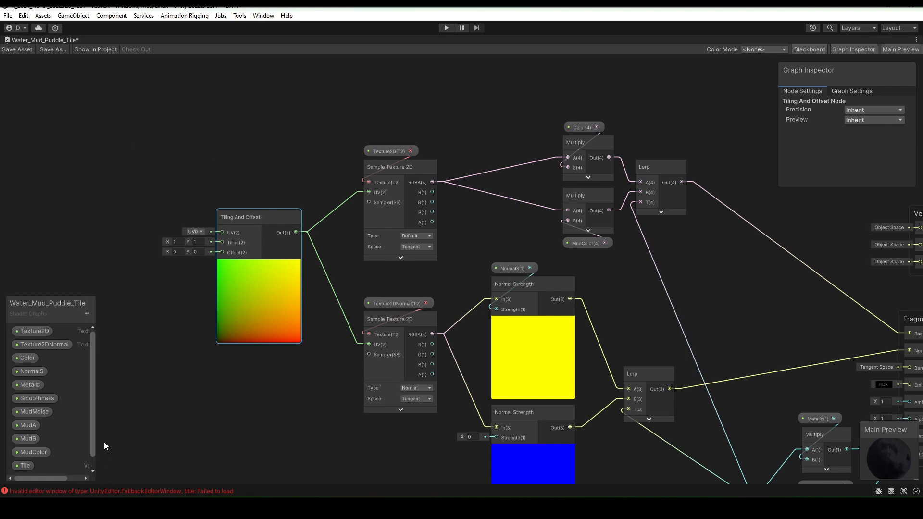
{"action": "scroll", "coordinate": [93, 428], "scroll_direction": "down", "scroll_amount": 1}
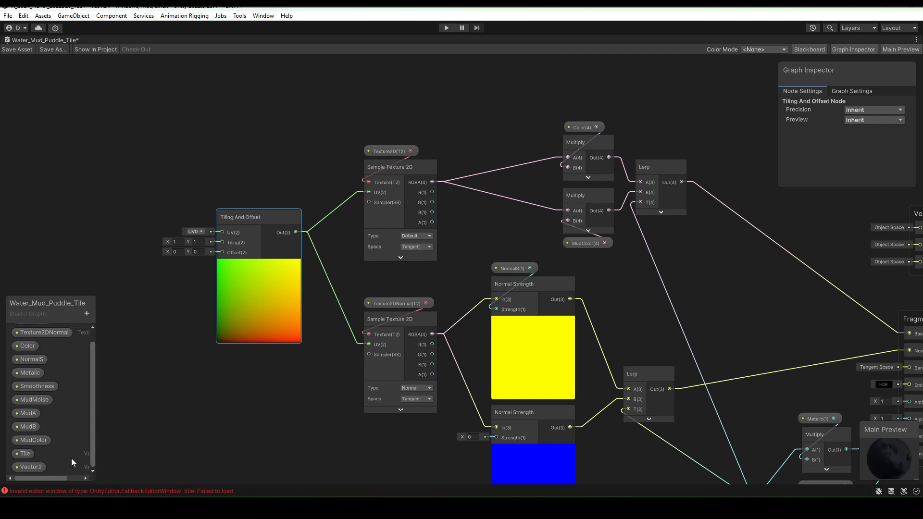
{"action": "double_click", "coordinate": [35, 469]}
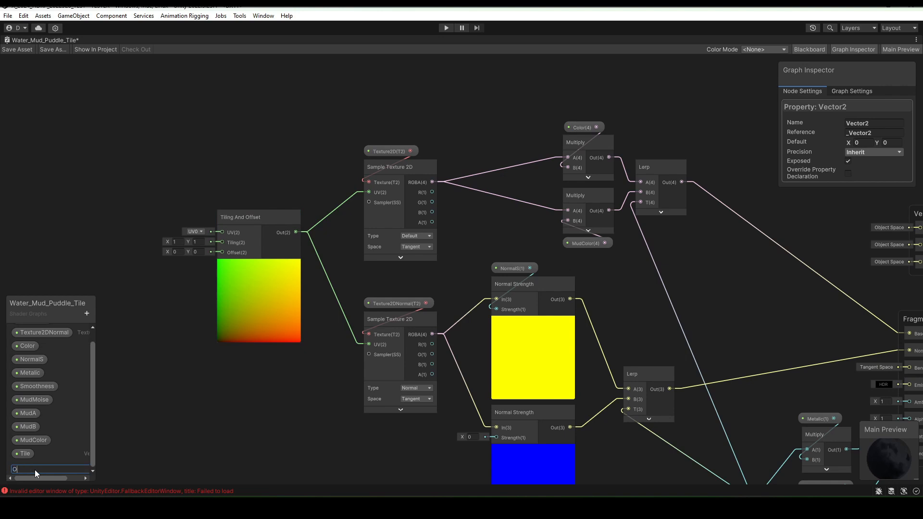
{"action": "key", "text": "Return"}
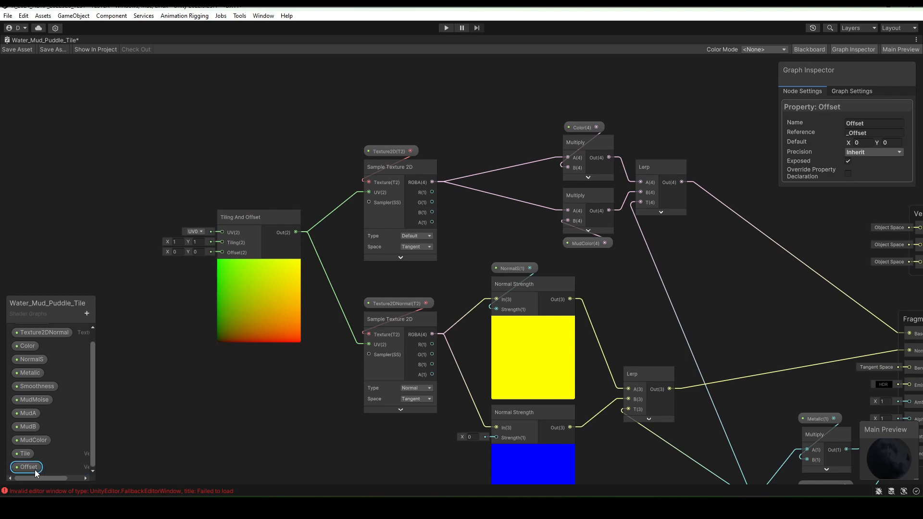
Set the Tile property's default to X 1 and Y 1
{"action": "left_click", "coordinate": [25, 454]}
{"action": "left_click", "coordinate": [895, 142]}
{"action": "type", "text": "1"}
{"action": "left_click", "coordinate": [29, 467]}
Place the Tile and Offset properties in the graph and connect them to the Tiling and Offset inputs of the Tiling And Offset node
{"action": "left_click_drag", "start_coordinate": [23, 455], "coordinate": [134, 267]}
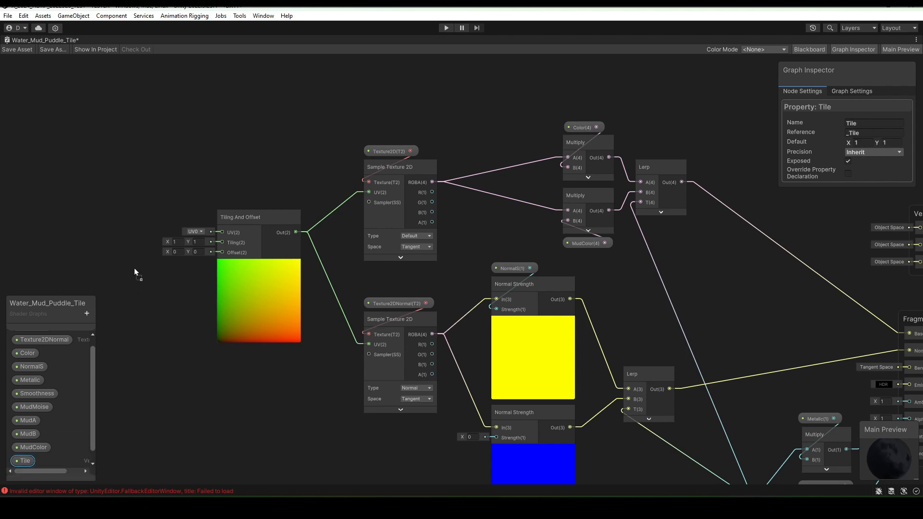
{"action": "left_click_drag", "start_coordinate": [119, 233], "coordinate": [222, 243]}
{"action": "left_click_drag", "start_coordinate": [29, 467], "coordinate": [222, 253]}
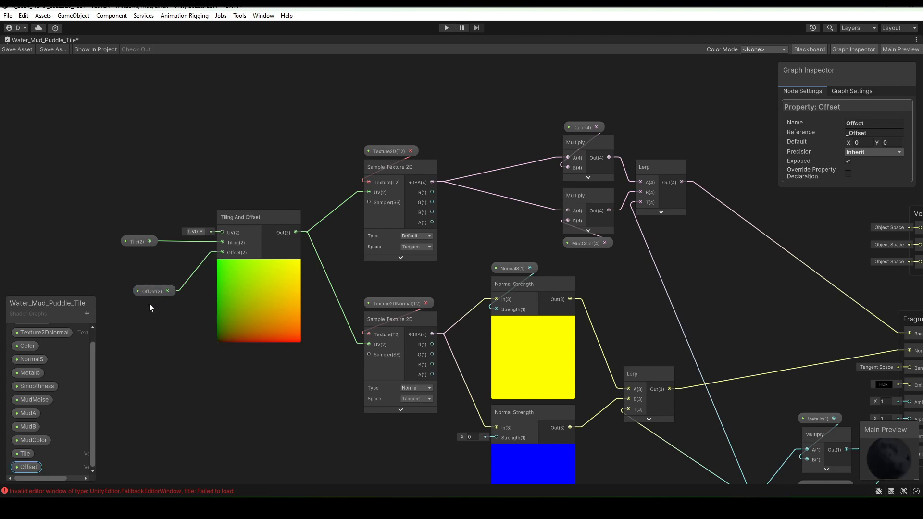
{"action": "left_click_drag", "start_coordinate": [148, 292], "coordinate": [165, 305]}
{"action": "left_click_drag", "start_coordinate": [140, 243], "coordinate": [172, 264]}
Save the shader graph asset, restore the normal editor layout and return to the Scene view
{"action": "scroll", "coordinate": [593, 313], "scroll_direction": "down", "scroll_amount": 2}
{"action": "scroll", "coordinate": [692, 313], "scroll_direction": "down", "scroll_amount": 3}
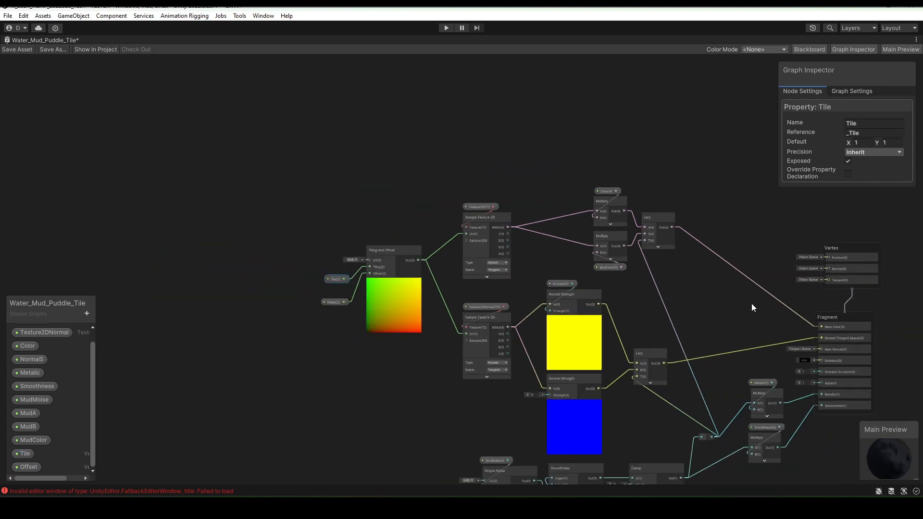
{"action": "middle_click_drag", "start_coordinate": [752, 304], "coordinate": [591, 212]}
{"action": "scroll", "coordinate": [584, 200], "scroll_direction": "up", "scroll_amount": 2}
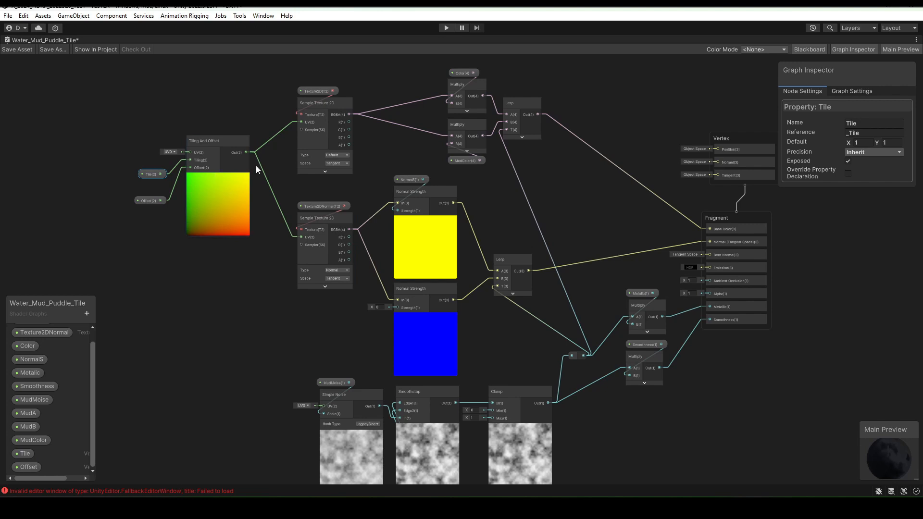
{"action": "left_click", "coordinate": [16, 49]}
{"action": "key", "text": "shift+space"}
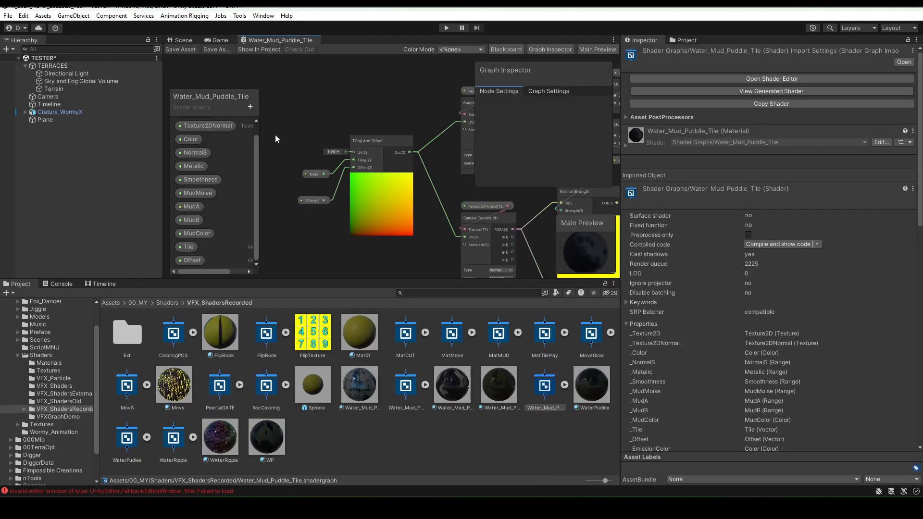
{"action": "left_click", "coordinate": [191, 41]}
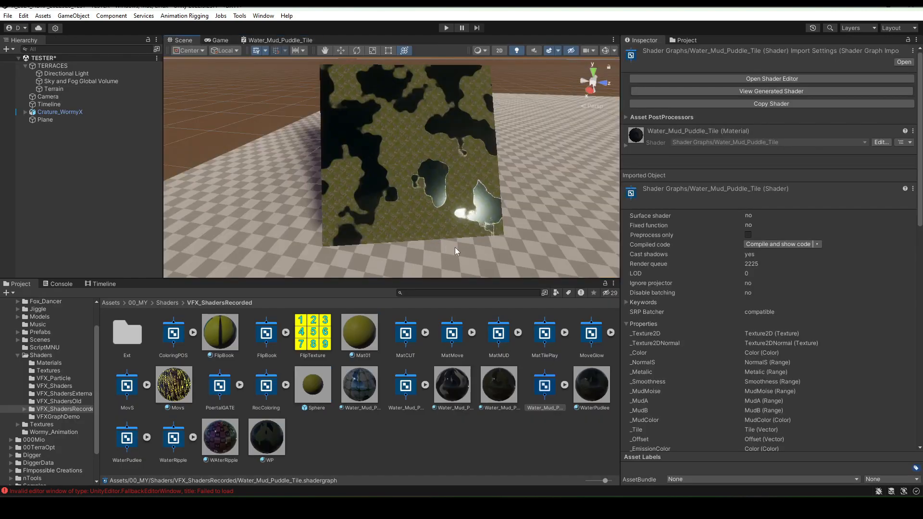
Enlarge the Scene view and select the plane to reach its WP material's exposed properties
{"action": "scroll", "coordinate": [437, 226], "scroll_direction": "up", "scroll_amount": 3}
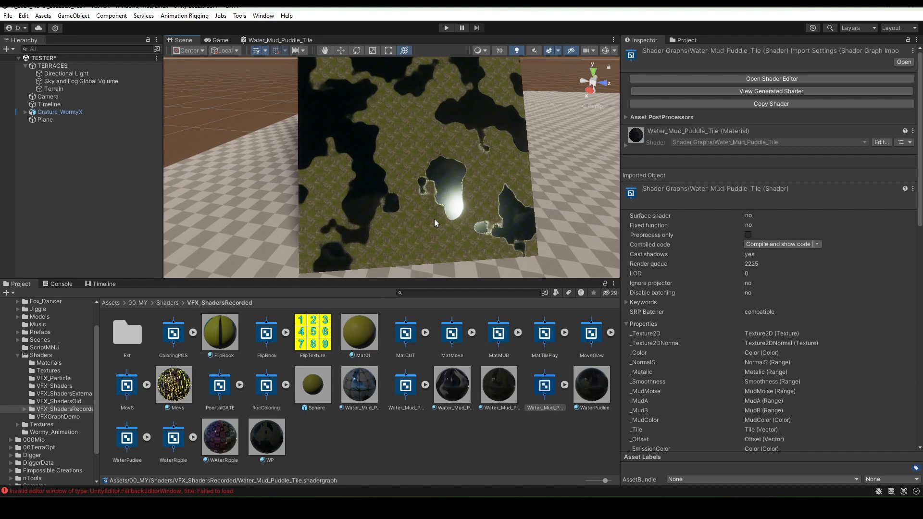
{"action": "left_click_drag", "start_coordinate": [444, 284], "coordinate": [436, 408]}
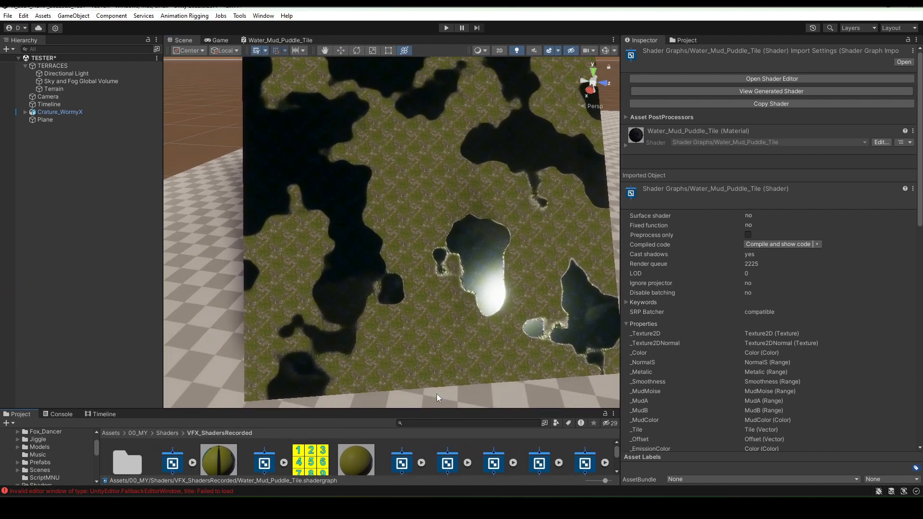
{"action": "left_click", "coordinate": [423, 287]}
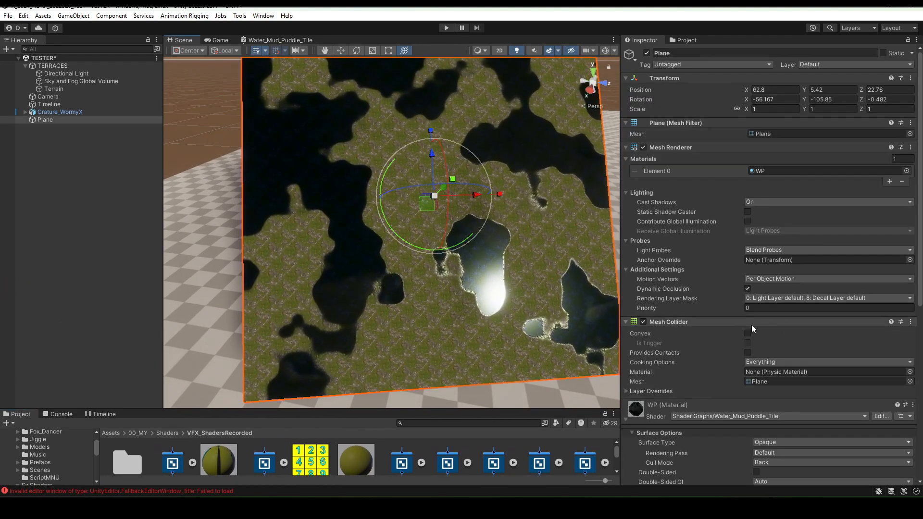
{"action": "scroll", "coordinate": [749, 326], "scroll_direction": "down", "scroll_amount": 5}
{"action": "scroll", "coordinate": [747, 326], "scroll_direction": "down", "scroll_amount": 4}
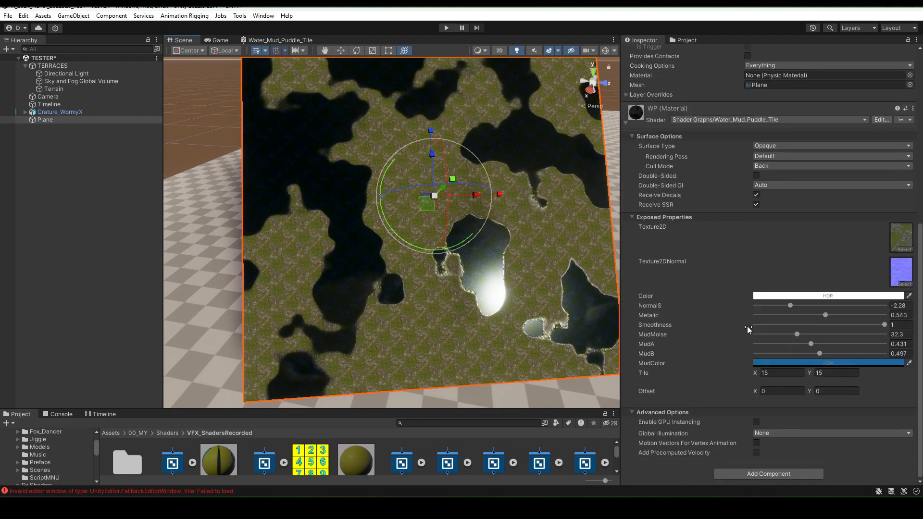
Set the WP material's Tile to X 1 and Y 1 and view the plane's texture from above
{"action": "left_click", "coordinate": [783, 371]}
{"action": "type", "text": "1"}
{"action": "key", "text": "Tab"}
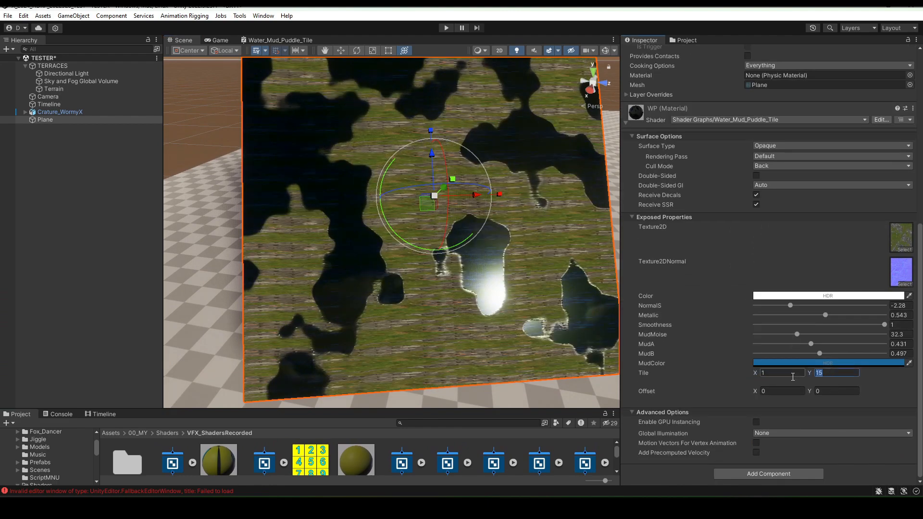
{"action": "type", "text": "1"}
{"action": "left_click_drag", "start_coordinate": [425, 226], "coordinate": [425, 214]}
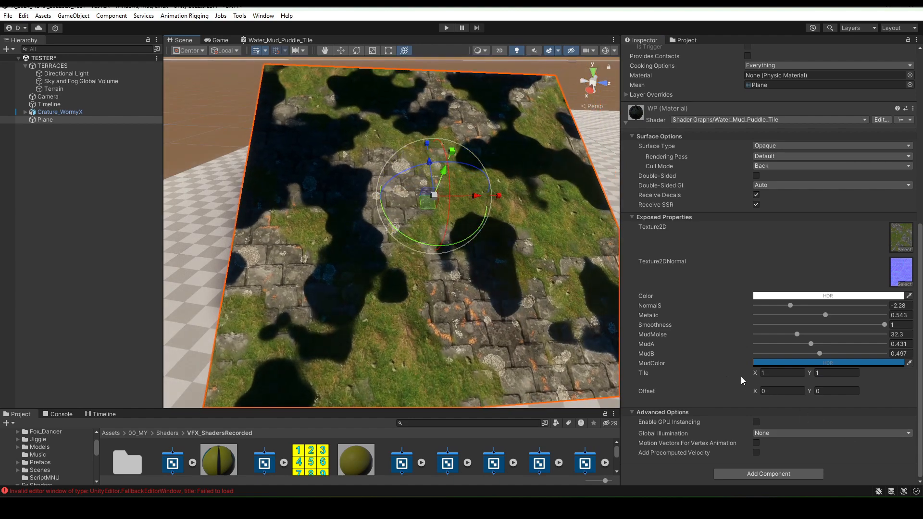
Adjust the WP material's Tile to X 1.03 and Y 1.46
{"action": "mouse_move", "coordinate": [754, 373]}
{"action": "left_mouse_down"}
{"action": "mouse_move", "coordinate": [775, 376]}
{"action": "mouse_move", "coordinate": [760, 380]}
{"action": "left_mouse_up"}
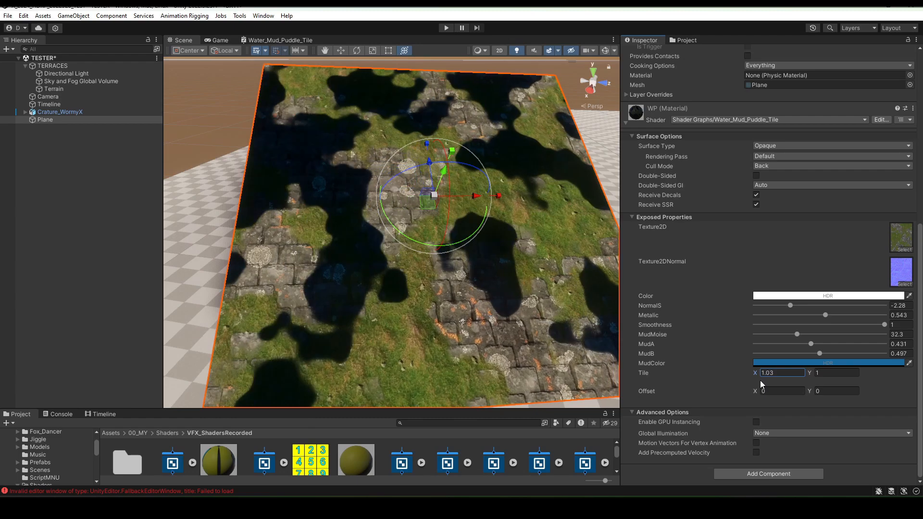
{"action": "left_click", "coordinate": [813, 374]}
{"action": "left_click_drag", "start_coordinate": [814, 376], "coordinate": [819, 378]}
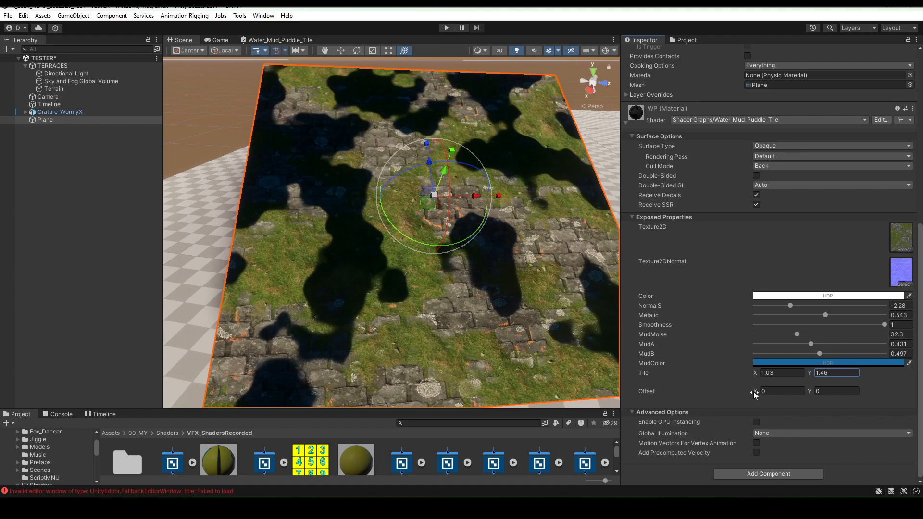
Test the material's Offset at X 0.78 and Y 0.31, and reset both values to 0
{"action": "left_click_drag", "start_coordinate": [754, 392], "coordinate": [818, 397]}
{"action": "left_click", "coordinate": [830, 391]}
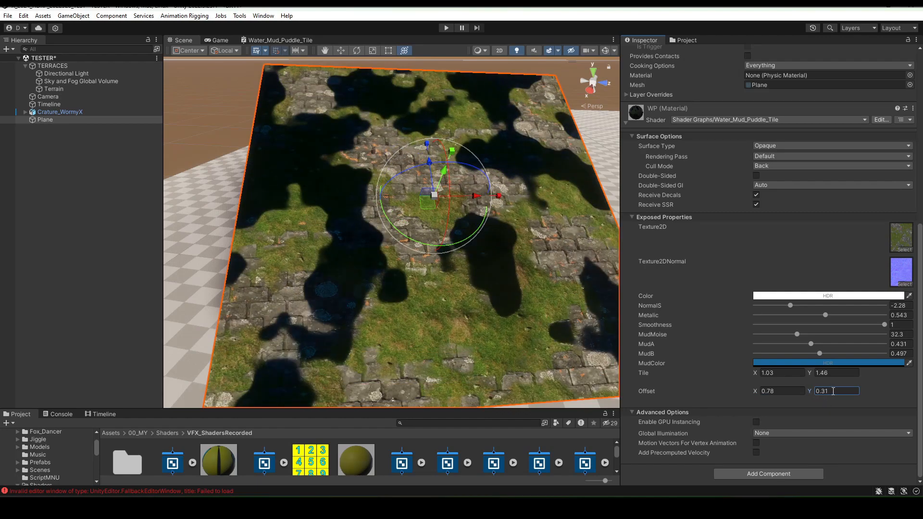
{"action": "type", "text": "0"}
{"action": "left_click", "coordinate": [779, 390]}
{"action": "type", "text": "0"}
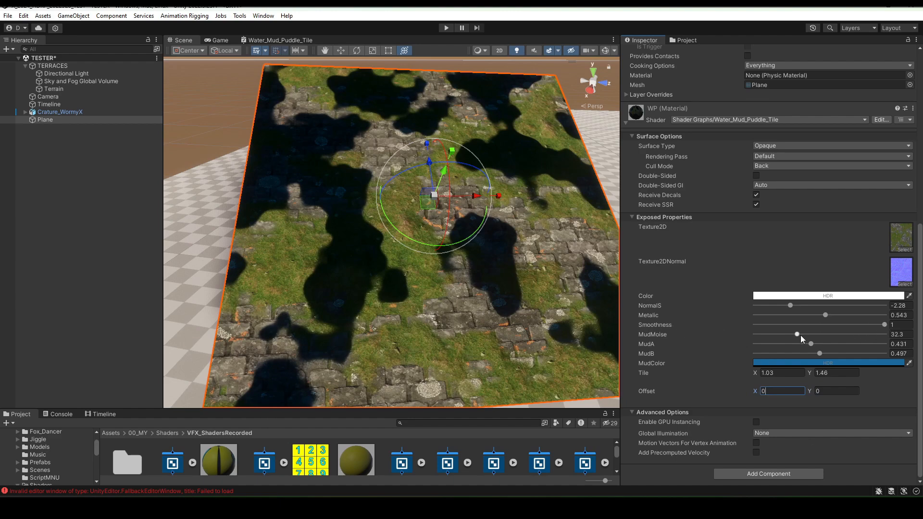
Set MudMoise to 47.9 on the WP material and scale the plane up uniformly to several times its size
{"action": "left_click_drag", "start_coordinate": [797, 334], "coordinate": [817, 356]}
{"action": "scroll", "coordinate": [424, 222], "scroll_direction": "down", "scroll_amount": 8}
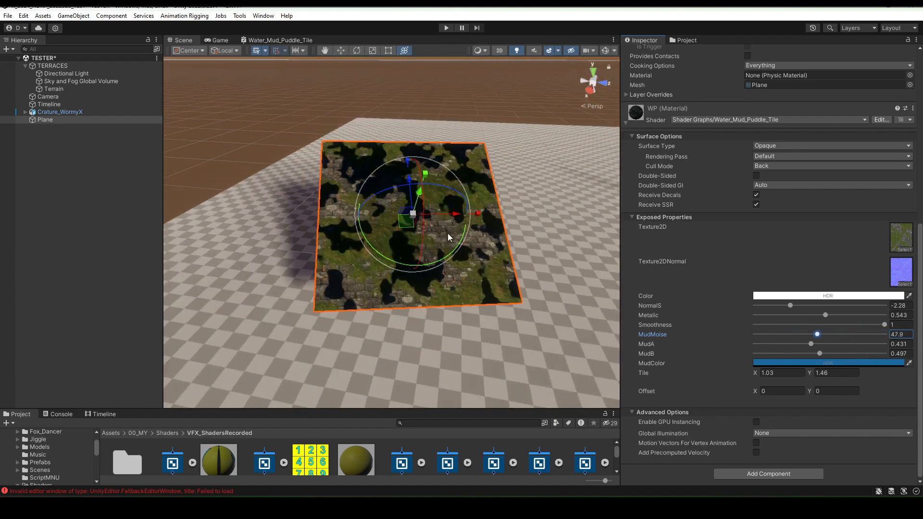
{"action": "scroll", "coordinate": [418, 216], "scroll_direction": "up", "scroll_amount": 10}
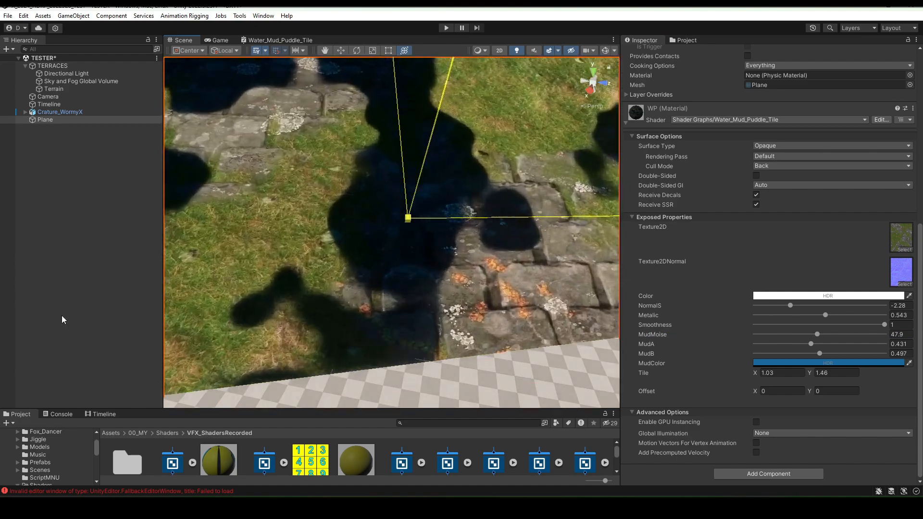
{"action": "left_click_drag", "start_coordinate": [581, 329], "coordinate": [582, 327]}
{"action": "scroll", "coordinate": [466, 241], "scroll_direction": "down", "scroll_amount": 12}
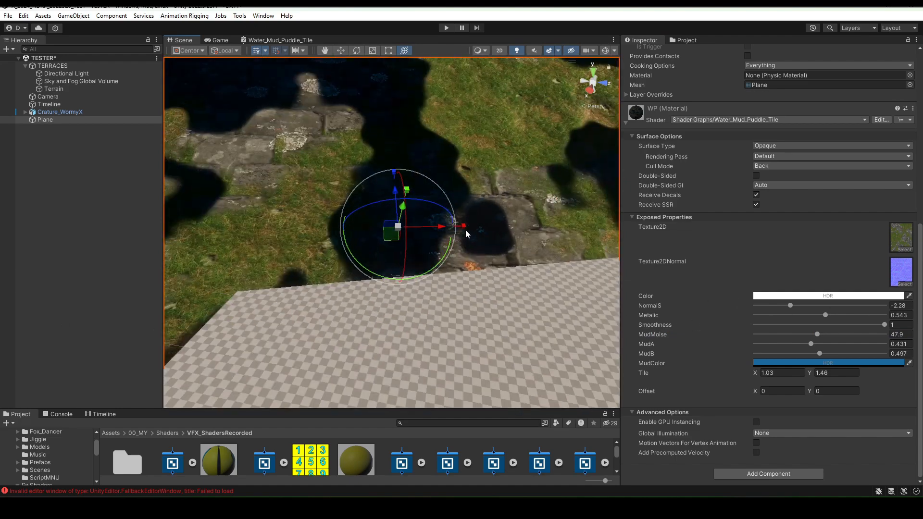
{"action": "scroll", "coordinate": [468, 228], "scroll_direction": "down", "scroll_amount": 6}
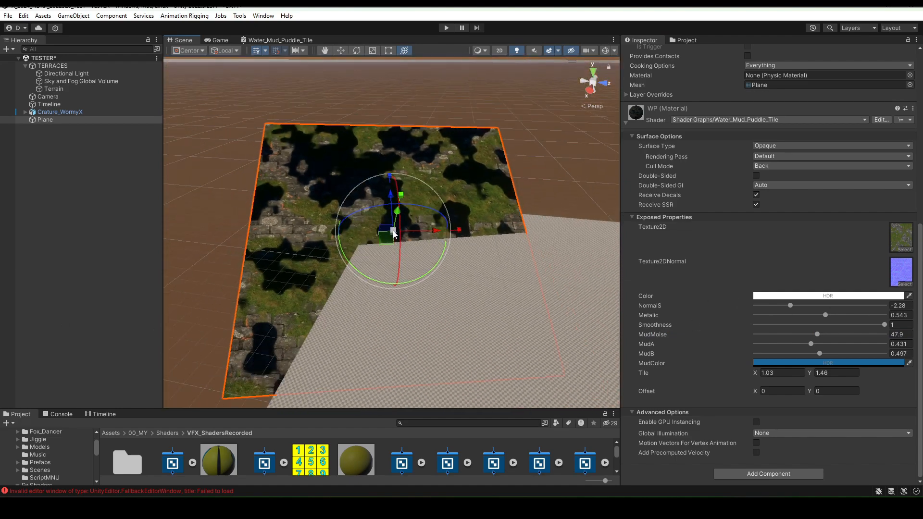
Set the WP material's Tile to X 10 and Y 10
{"action": "left_click", "coordinate": [784, 373]}
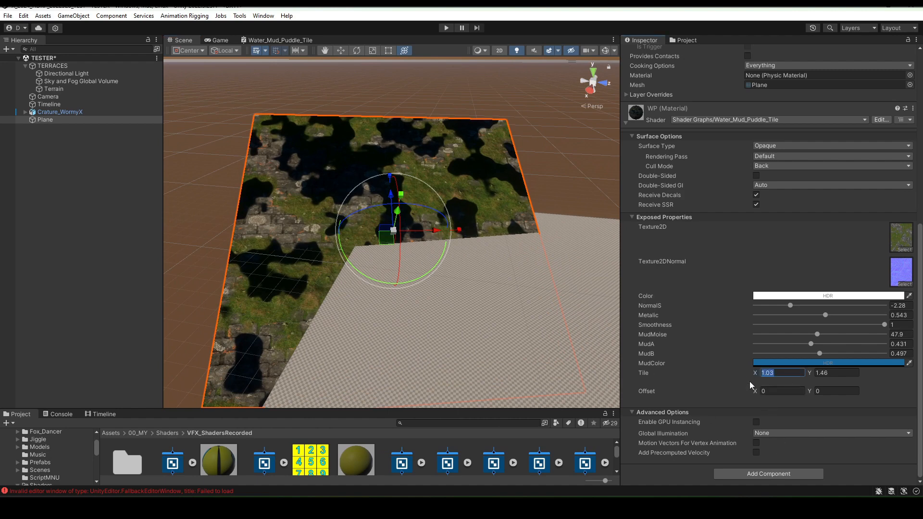
{"action": "type", "text": "1010"}
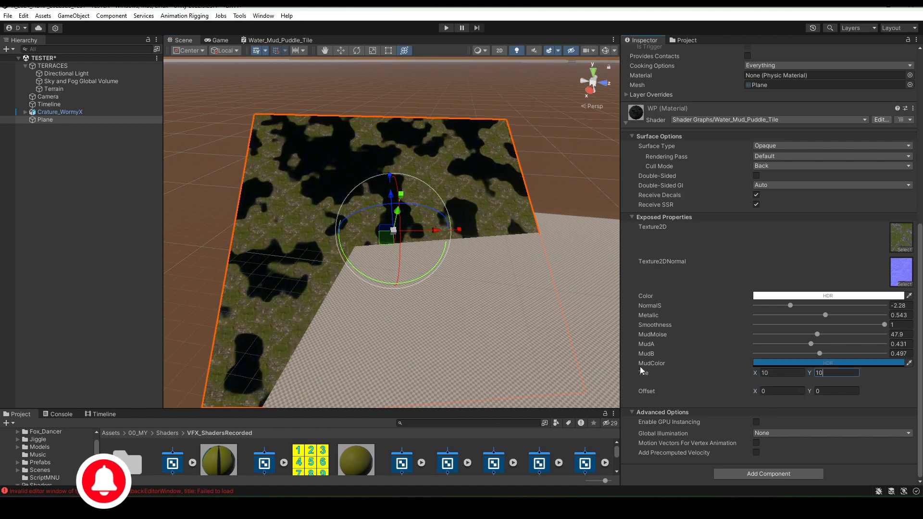
{"action": "key", "text": "Return"}
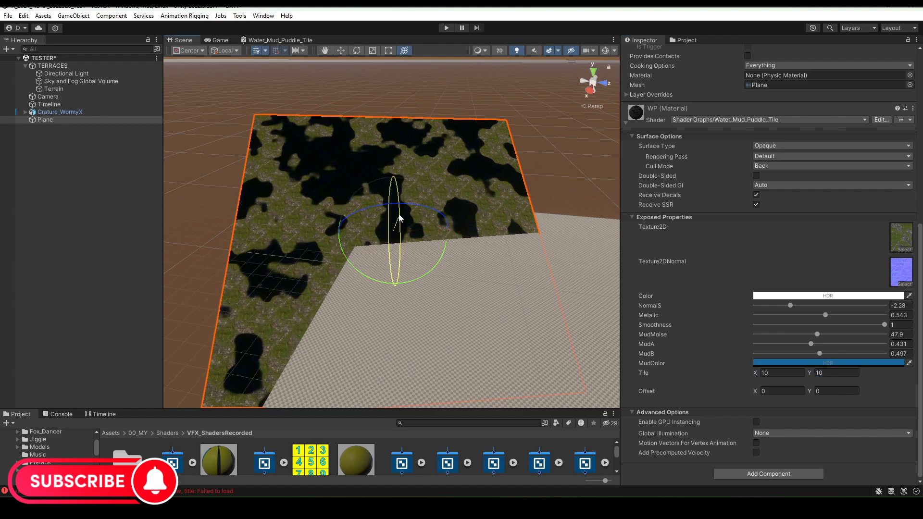
Raise the plane above the checkered ground and set the material's MudMoise to 73.6
{"action": "left_click_drag", "start_coordinate": [401, 211], "coordinate": [438, 139]}
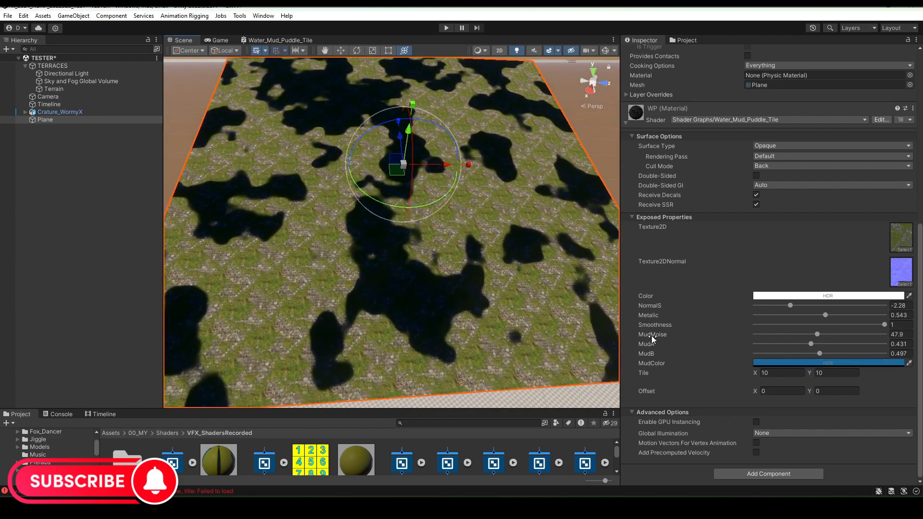
{"action": "left_click_drag", "start_coordinate": [817, 335], "coordinate": [850, 334]}
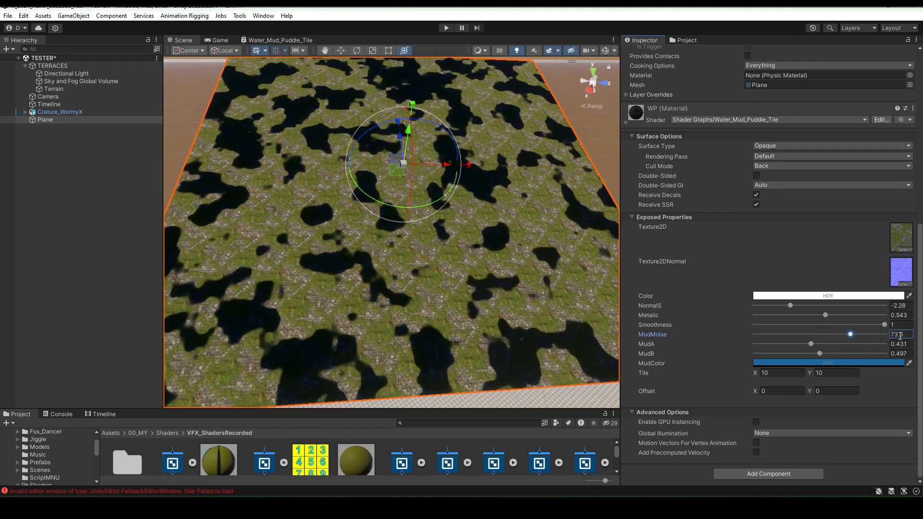
Set the MudMoise property's Max to 1000 in the Water_Mud_Puddle_Tile graph, save the asset and return to the scene
{"action": "left_click", "coordinate": [281, 40]}
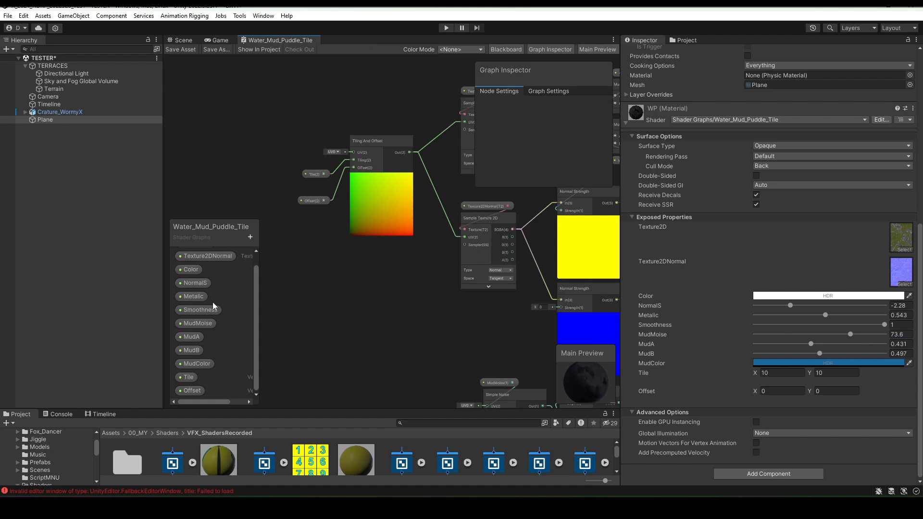
{"action": "left_click", "coordinate": [195, 323]}
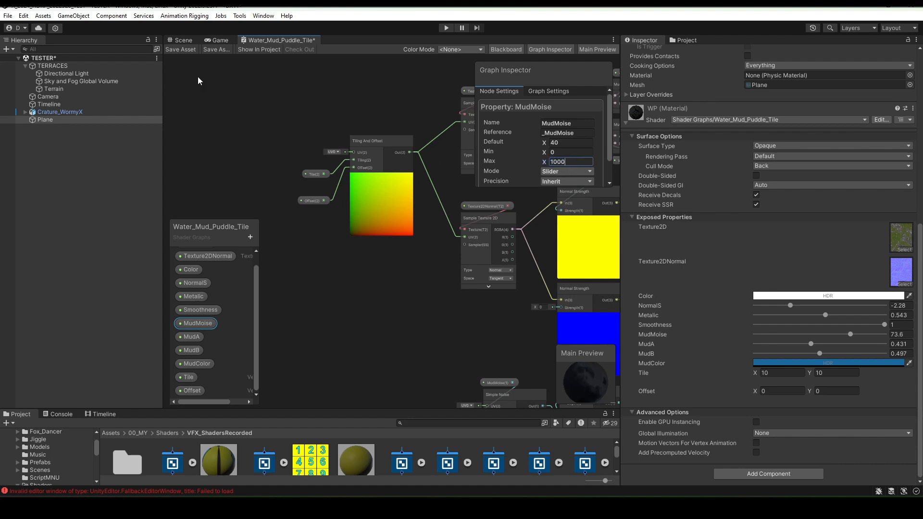
{"action": "left_click", "coordinate": [181, 49]}
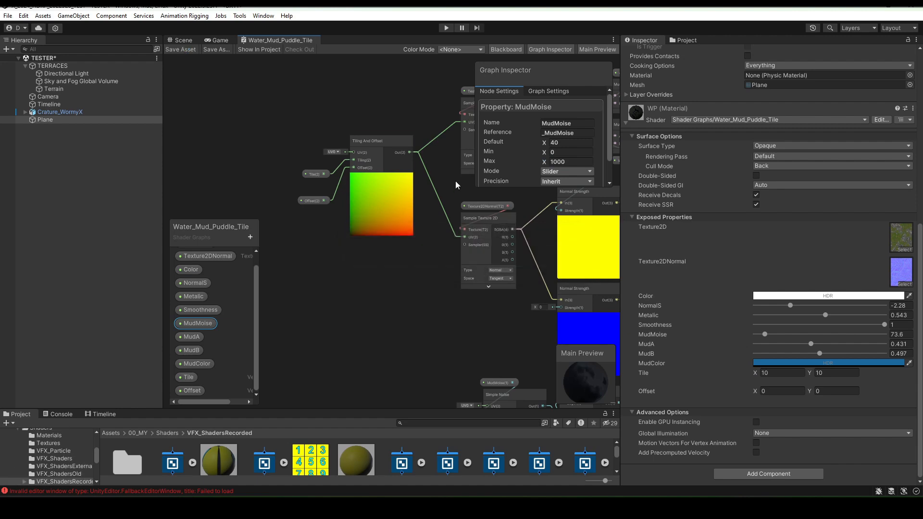
{"action": "left_click", "coordinate": [183, 41]}
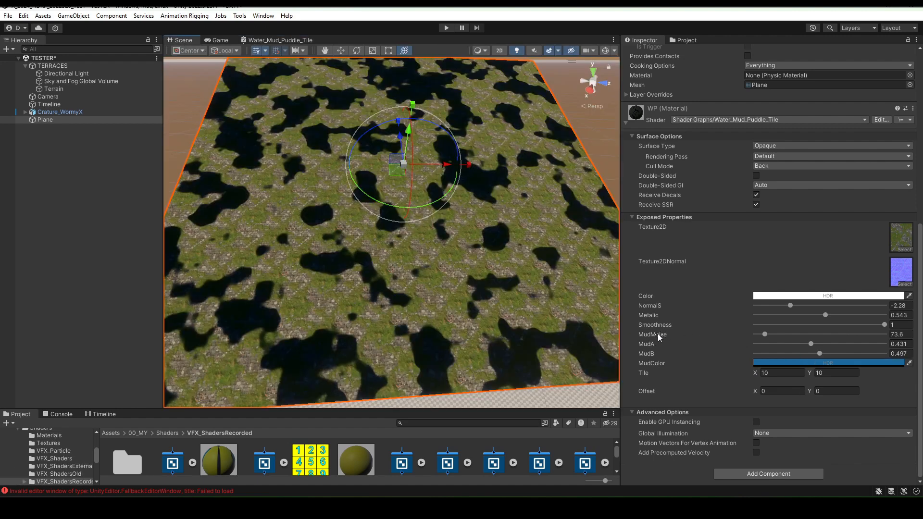
Set the WP material's MudMoise to 323 and inspect the puddle pattern on the plane up close
{"action": "left_click_drag", "start_coordinate": [769, 333], "coordinate": [799, 354]}
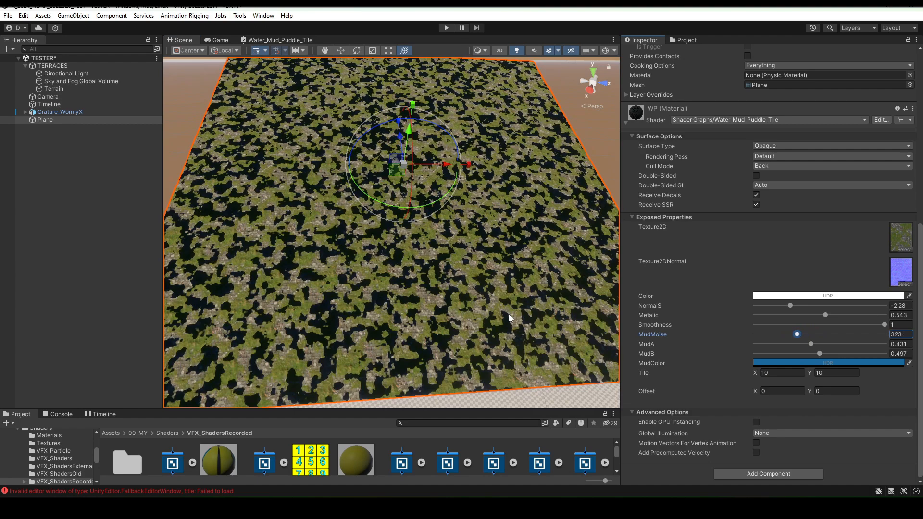
{"action": "right_click_drag", "start_coordinate": [509, 317], "coordinate": [430, 194]}
{"action": "key", "text": "w"}
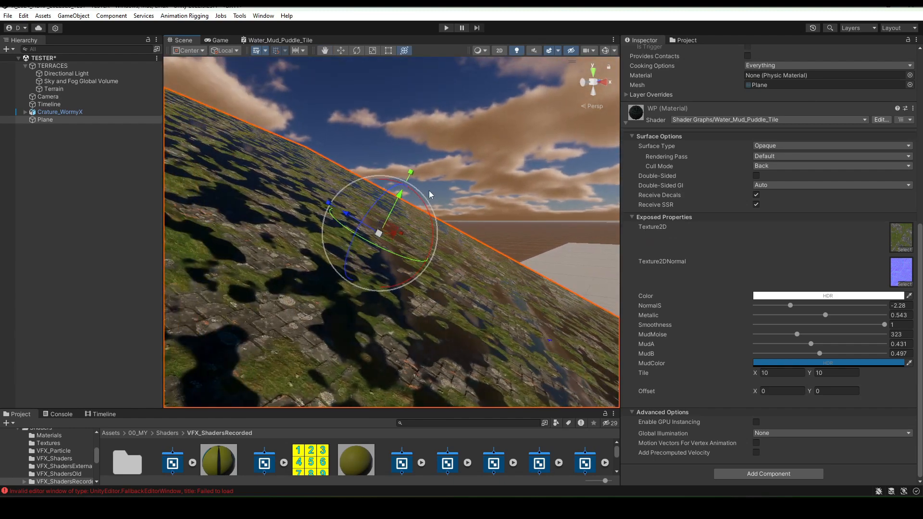
{"action": "mouse_move", "coordinate": [429, 194]}
{"action": "left_mouse_down"}
{"action": "mouse_move", "coordinate": [428, 205]}
{"action": "mouse_move", "coordinate": [428, 184]}
{"action": "left_mouse_up"}
{"action": "right_click_drag", "start_coordinate": [428, 183], "coordinate": [313, 289]}
Add a Vector 2 property named MudTile to the Water_Mud_Puddle_Tile shader graph
{"action": "left_click", "coordinate": [280, 40]}
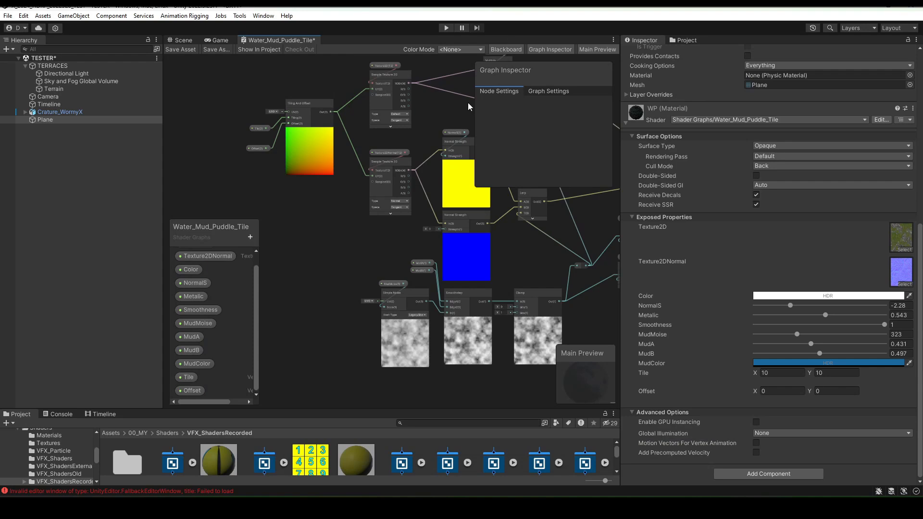
{"action": "left_click", "coordinate": [250, 237]}
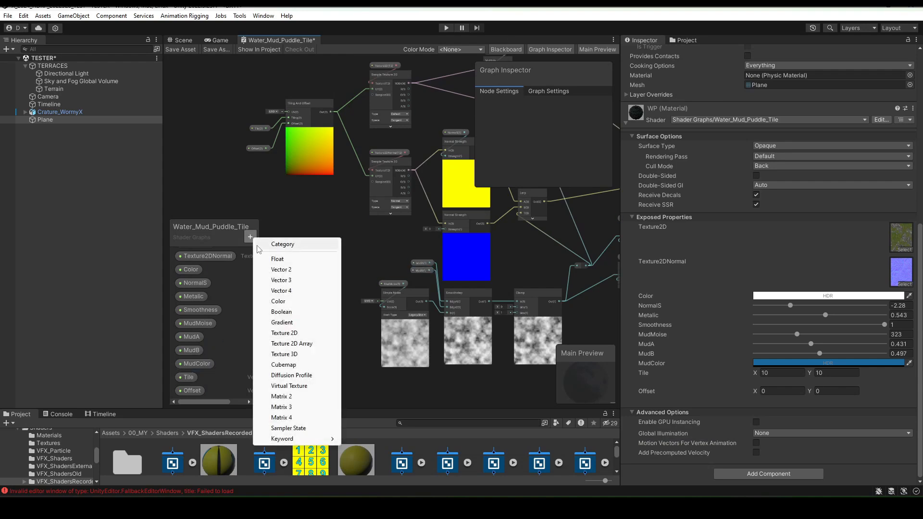
{"action": "left_click", "coordinate": [295, 272]}
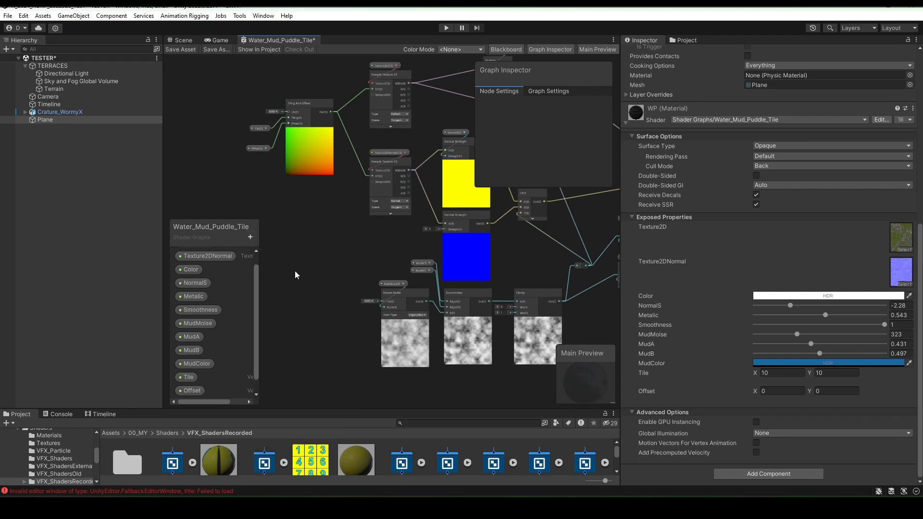
{"action": "scroll", "coordinate": [255, 334], "scroll_direction": "down", "scroll_amount": 1}
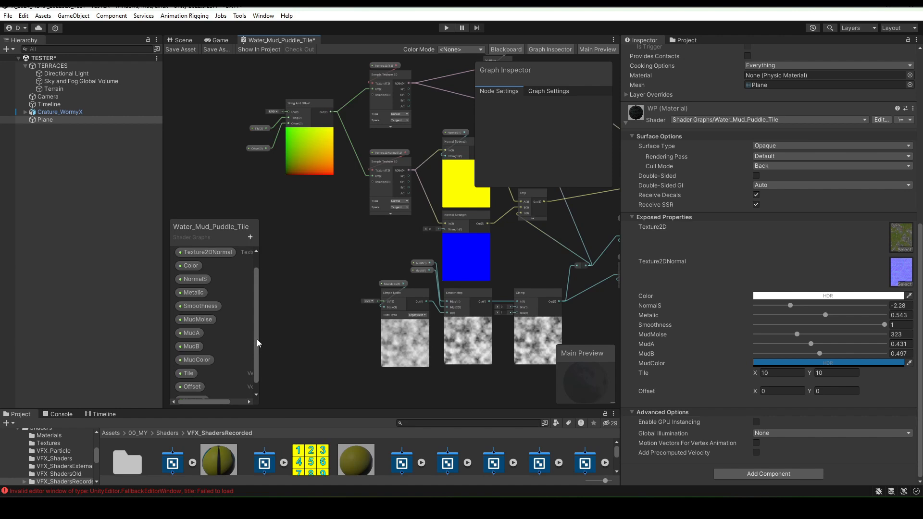
{"action": "double_click", "coordinate": [192, 394]}
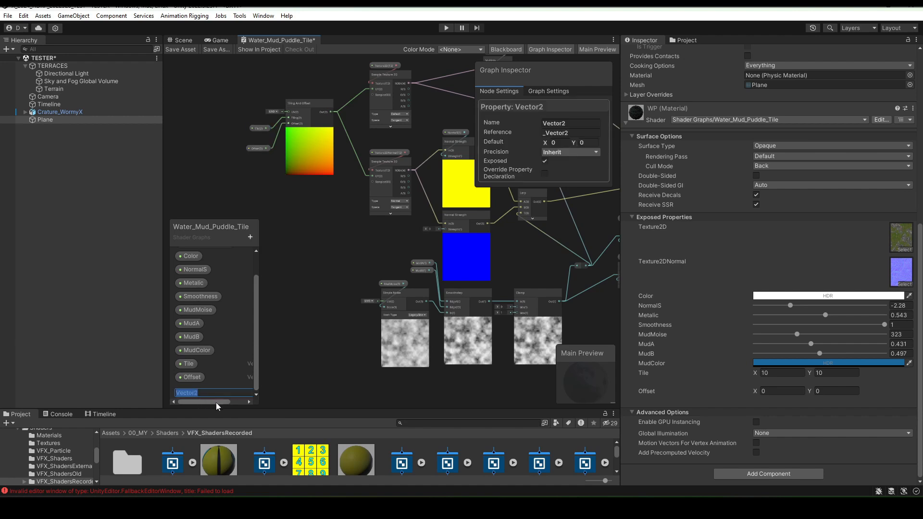
{"action": "type", "text": "MudTile"}
{"action": "key", "text": "Return"}
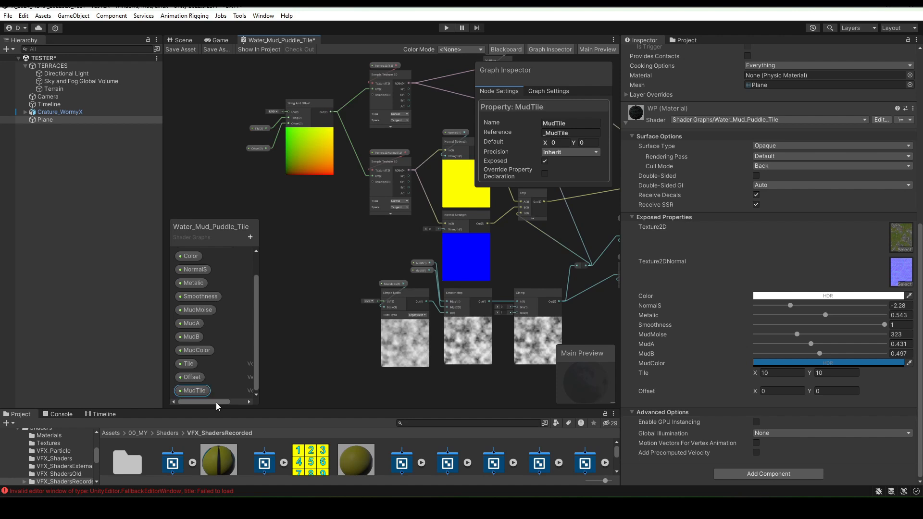
Add another Vector 2 property to the graph and name it MudOffset
{"action": "left_click", "coordinate": [250, 237]}
{"action": "left_click", "coordinate": [281, 269]}
{"action": "left_click_drag", "start_coordinate": [256, 345], "coordinate": [256, 368]}
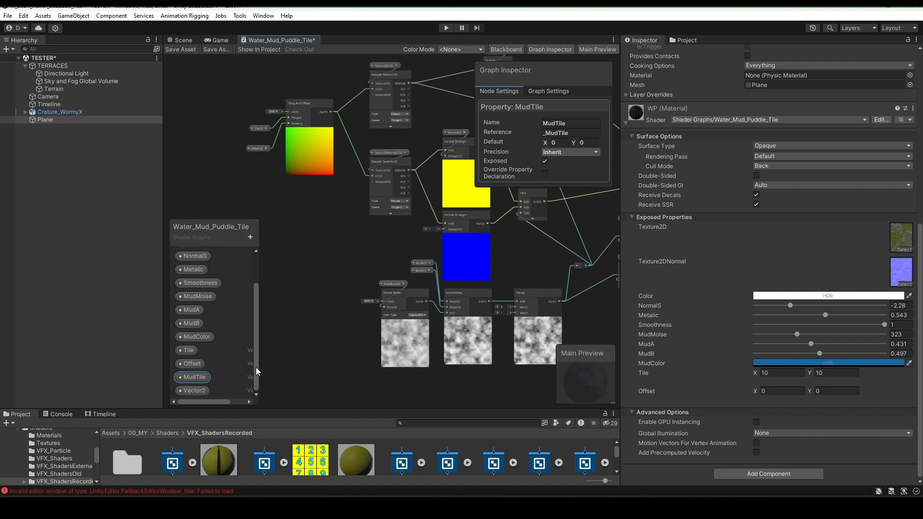
{"action": "double_click", "coordinate": [194, 390]}
{"action": "type", "text": "Mu"}
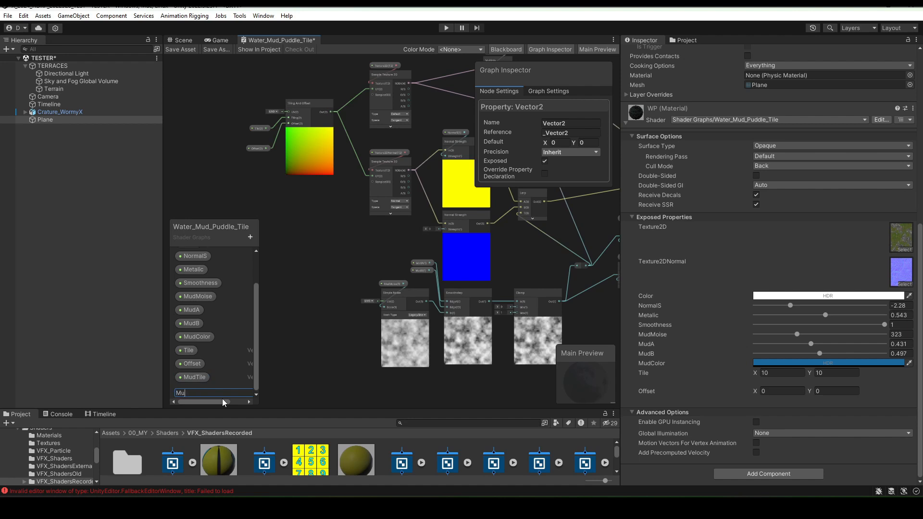
{"action": "type", "text": "dOffset"}
{"action": "key", "text": "Return"}
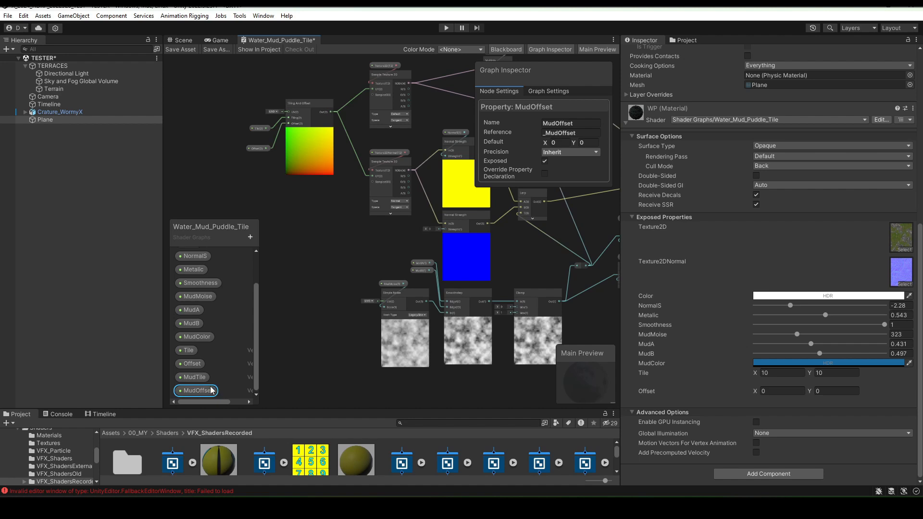
Set the MudTile property's default to X 1 and Y 1
{"action": "left_click", "coordinate": [188, 378]}
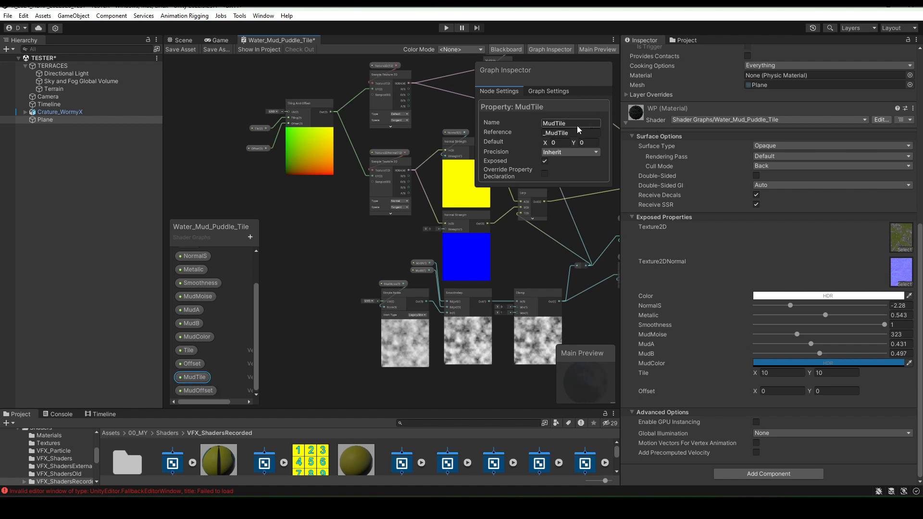
{"action": "left_click", "coordinate": [560, 142]}
{"action": "type", "text": "1"}
{"action": "left_click", "coordinate": [589, 143]}
{"action": "left_click", "coordinate": [338, 255]}
Add a Tiling And Offset node beside the Simple Noise node and connect its output to the noise's UV input
{"action": "scroll", "coordinate": [342, 300], "scroll_direction": "up", "scroll_amount": 5}
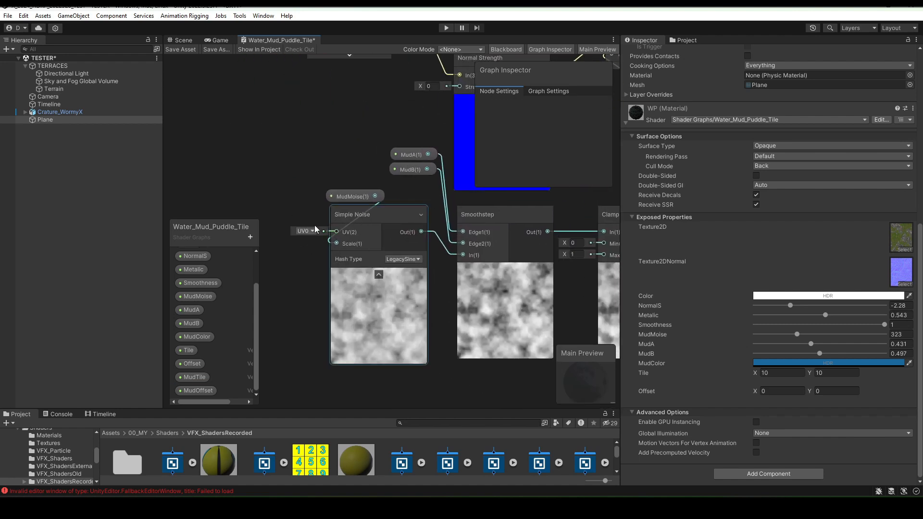
{"action": "middle_click_drag", "start_coordinate": [265, 183], "coordinate": [387, 204]}
{"action": "key", "text": "space"}
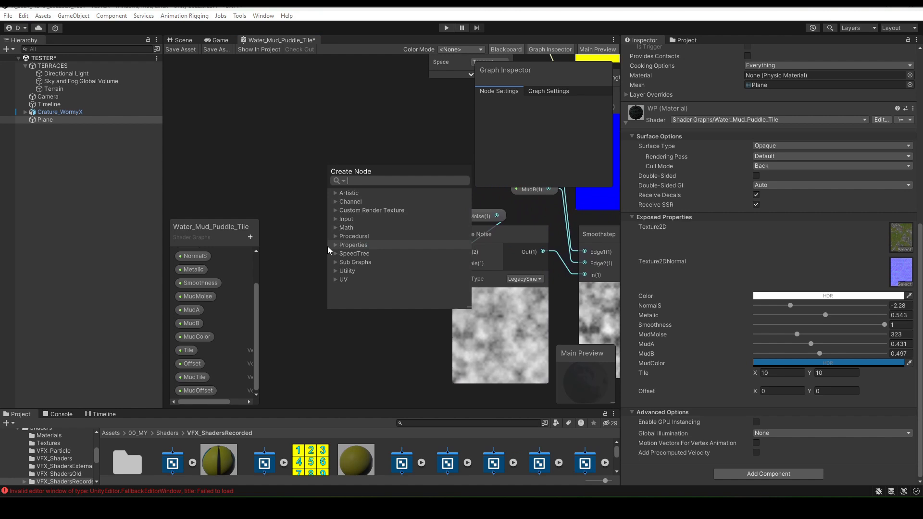
{"action": "type", "text": "til"}
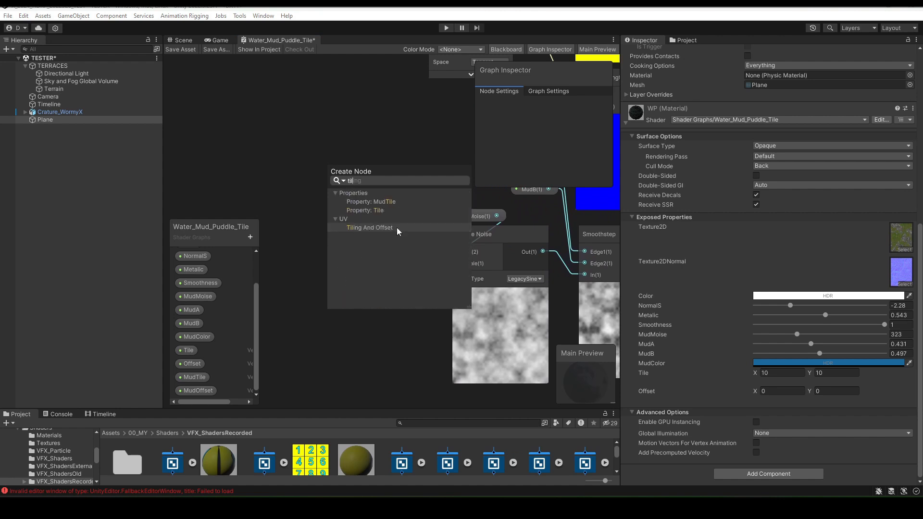
{"action": "double_click", "coordinate": [370, 229]}
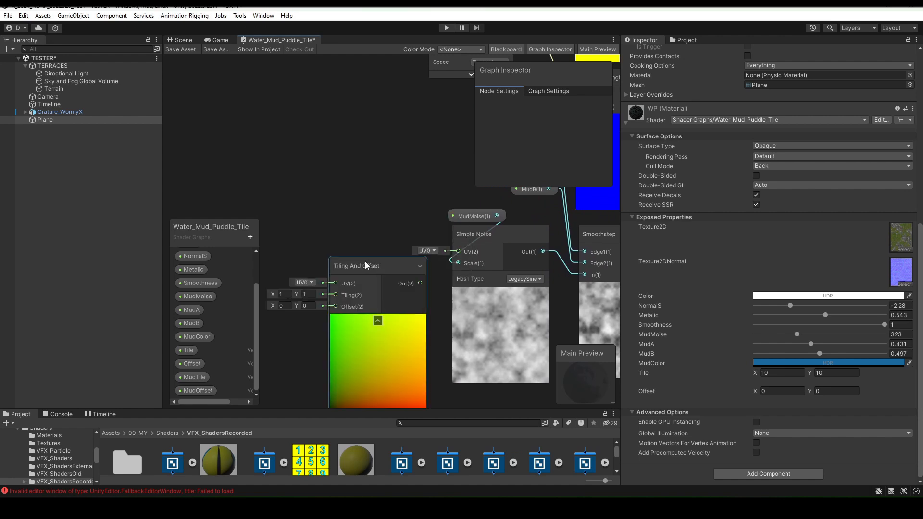
{"action": "left_click_drag", "start_coordinate": [366, 263], "coordinate": [349, 204]}
{"action": "left_click_drag", "start_coordinate": [403, 224], "coordinate": [448, 254]}
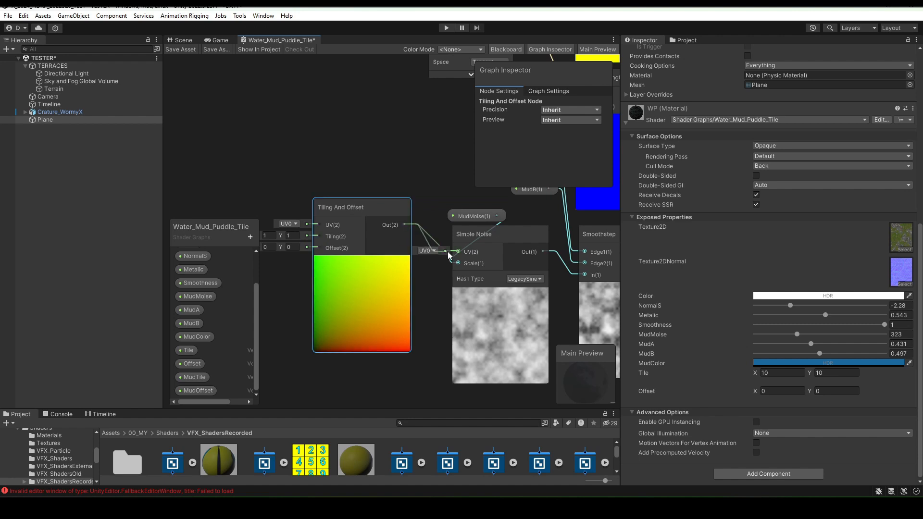
{"action": "scroll", "coordinate": [437, 235], "scroll_direction": "down", "scroll_amount": 2}
{"action": "middle_click_drag", "start_coordinate": [387, 183], "coordinate": [423, 218]}
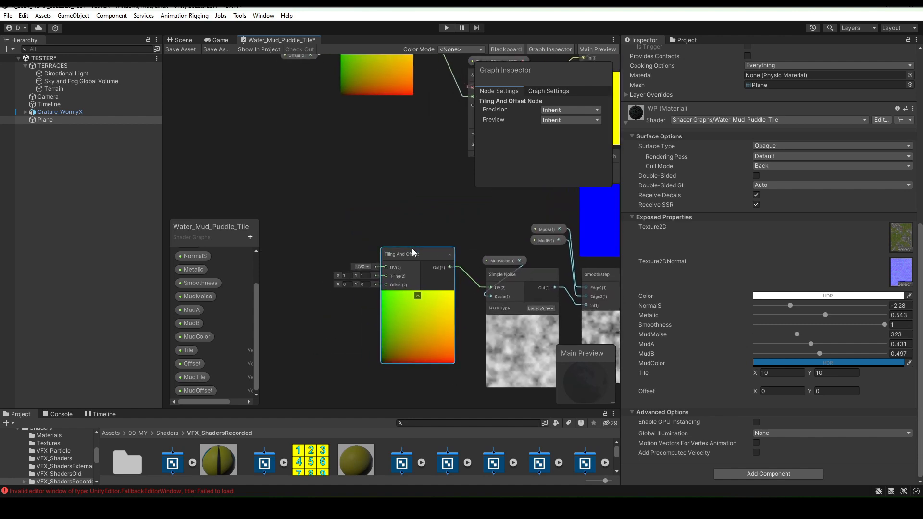
{"action": "left_click_drag", "start_coordinate": [411, 250], "coordinate": [421, 264]}
Connect MudTile and MudOffset to the new node's Tiling and Offset inputs and arrange both property nodes above it
{"action": "left_click_drag", "start_coordinate": [194, 377], "coordinate": [397, 287]}
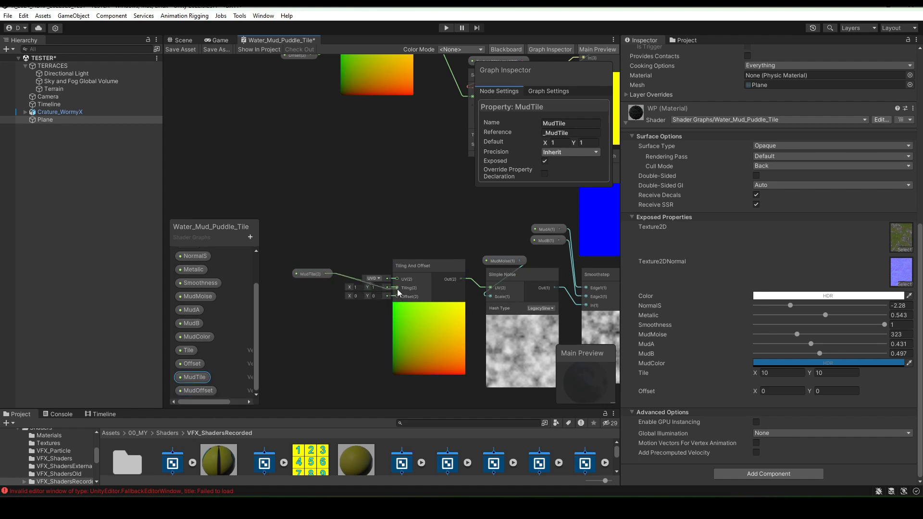
{"action": "left_click_drag", "start_coordinate": [198, 388], "coordinate": [389, 296]}
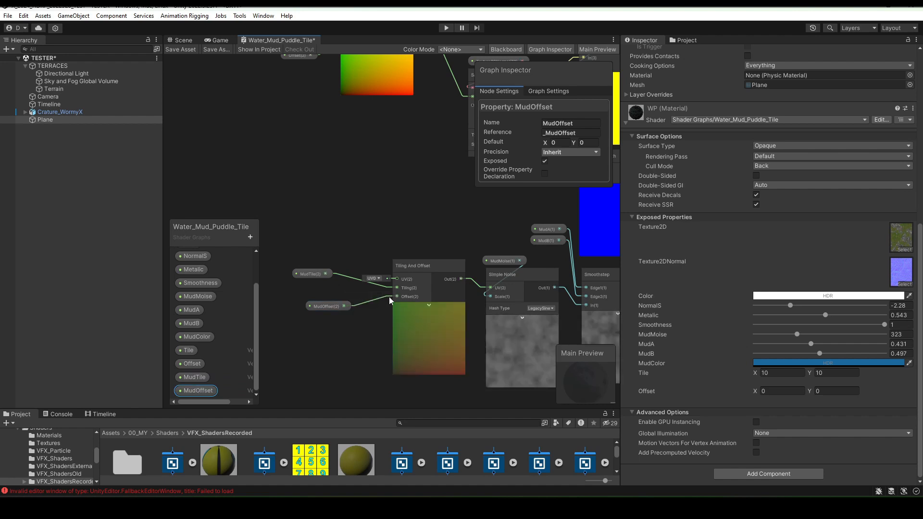
{"action": "left_click_drag", "start_coordinate": [319, 277], "coordinate": [390, 247]}
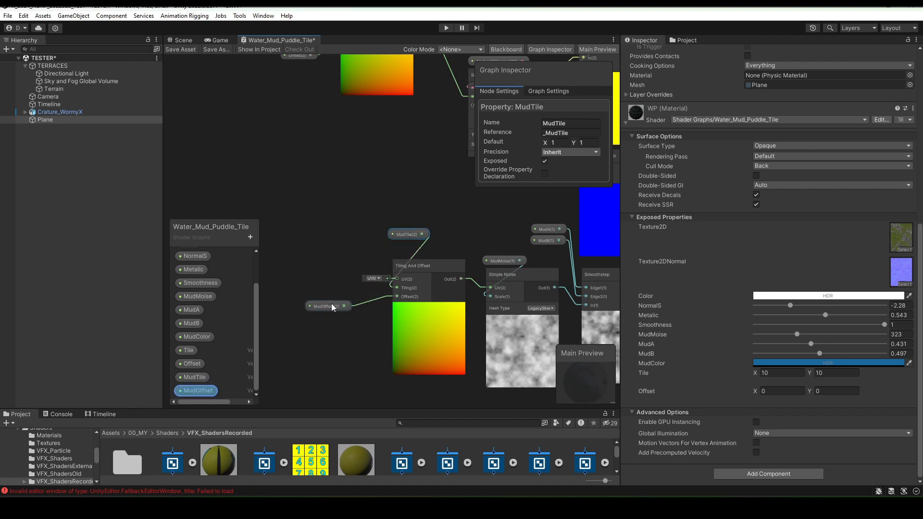
{"action": "left_click_drag", "start_coordinate": [330, 303], "coordinate": [408, 247]}
Examine the enlarged graph, comparing the Tile and Offset connections of the textures with MudTile and MudOffset on the noise
{"action": "scroll", "coordinate": [358, 248], "scroll_direction": "down", "scroll_amount": 3}
{"action": "middle_click_drag", "start_coordinate": [372, 192], "coordinate": [320, 207]}
{"action": "key", "text": "shift+space"}
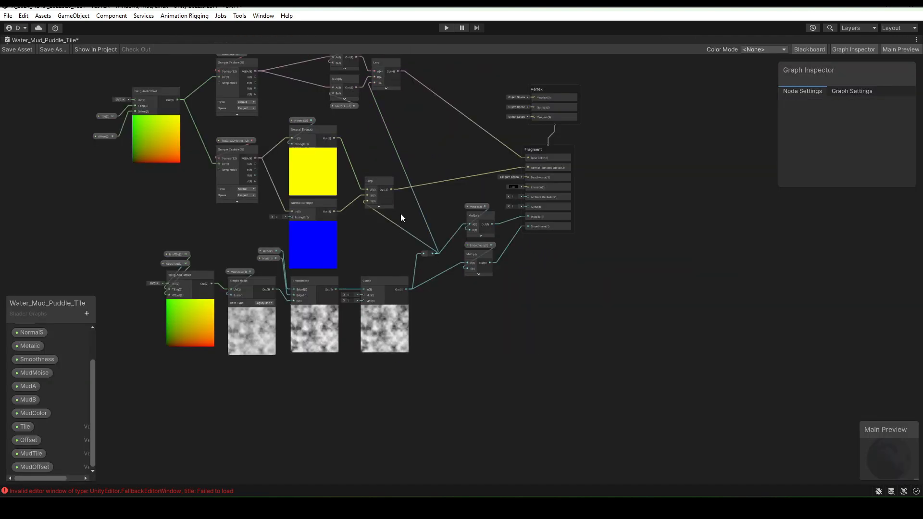
{"action": "middle_click_drag", "start_coordinate": [400, 214], "coordinate": [540, 241]}
{"action": "scroll", "coordinate": [373, 296], "scroll_direction": "up", "scroll_amount": 5}
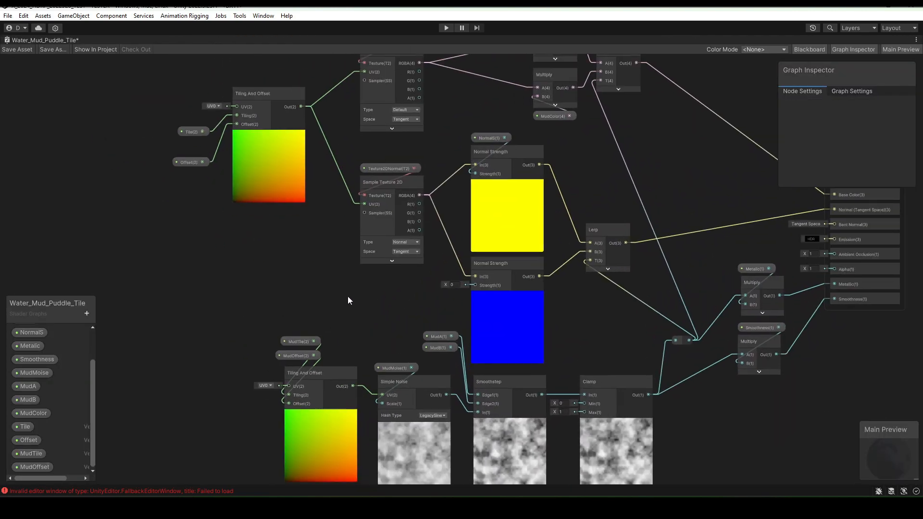
{"action": "scroll", "coordinate": [300, 336], "scroll_direction": "up", "scroll_amount": 1}
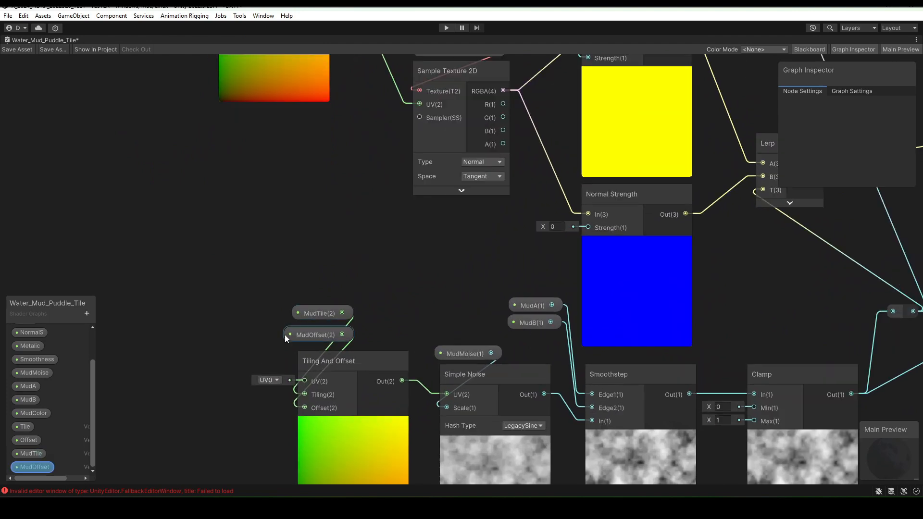
{"action": "middle_click_drag", "start_coordinate": [321, 227], "coordinate": [408, 386]}
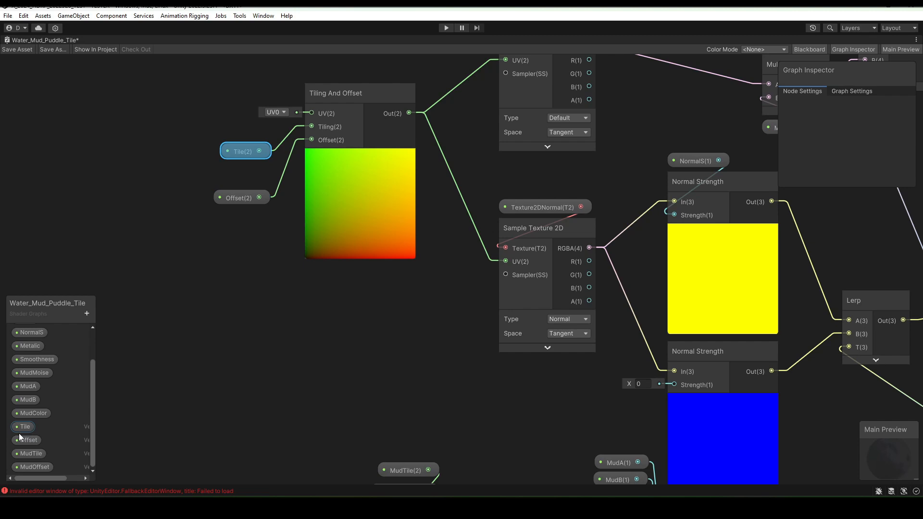
{"action": "scroll", "coordinate": [195, 382], "scroll_direction": "down", "scroll_amount": 1}
{"action": "middle_click_drag", "start_coordinate": [195, 382], "coordinate": [201, 321]}
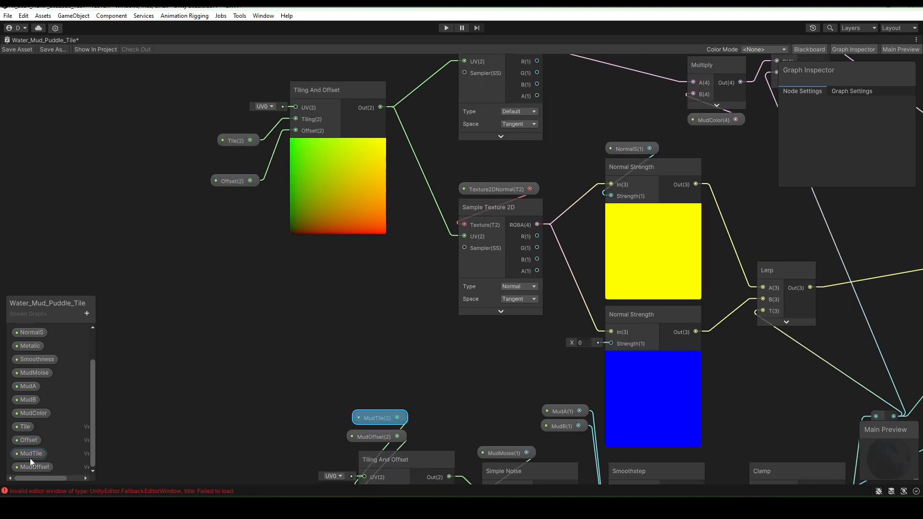
{"action": "key", "text": "shift+space"}
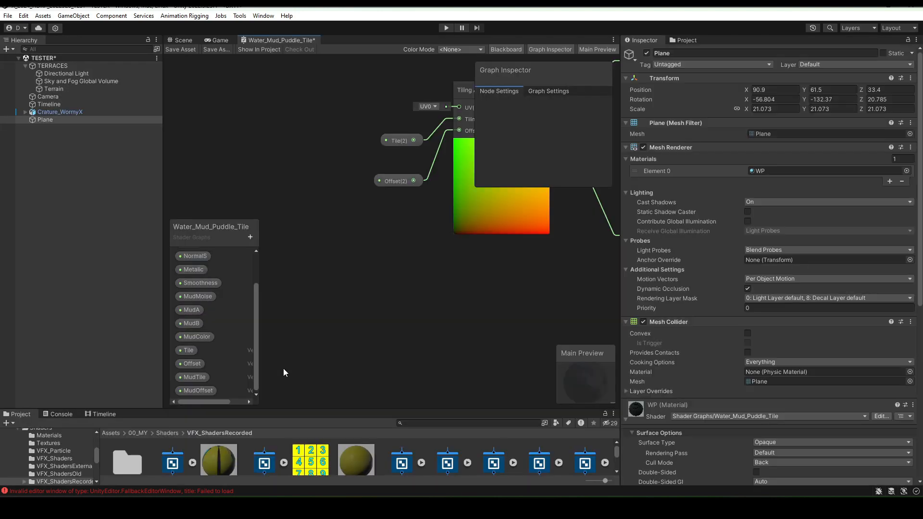
Save the Water_Mud_Puddle_Tile graph and return to the scene to view the plane
{"action": "left_click", "coordinate": [176, 50]}
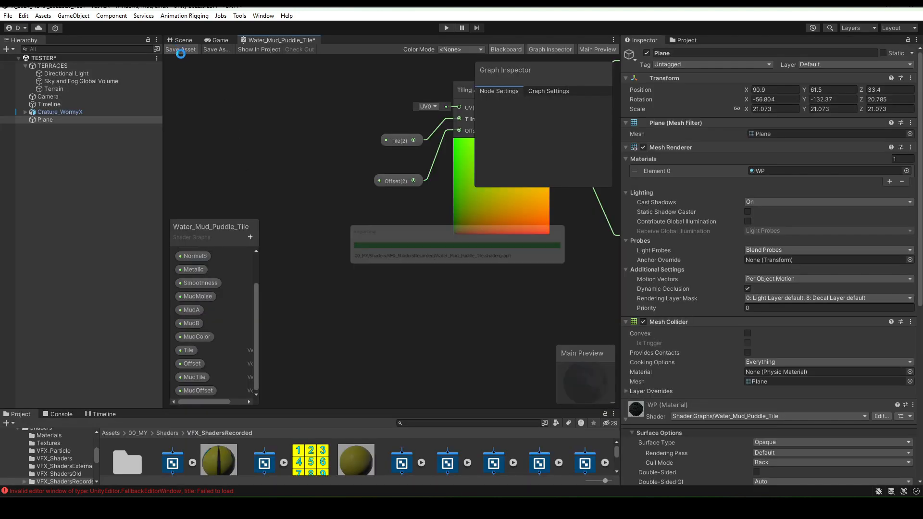
{"action": "left_click", "coordinate": [185, 40]}
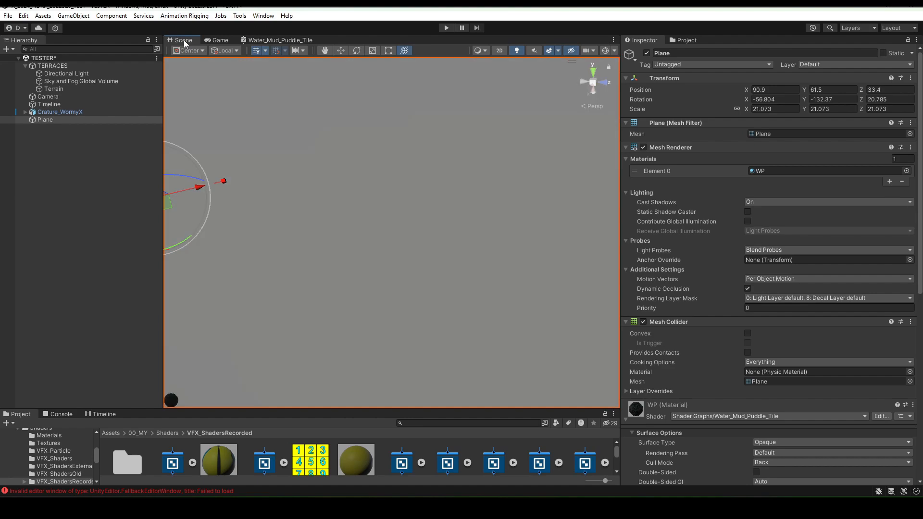
{"action": "scroll", "coordinate": [358, 236], "scroll_direction": "down", "scroll_amount": 5}
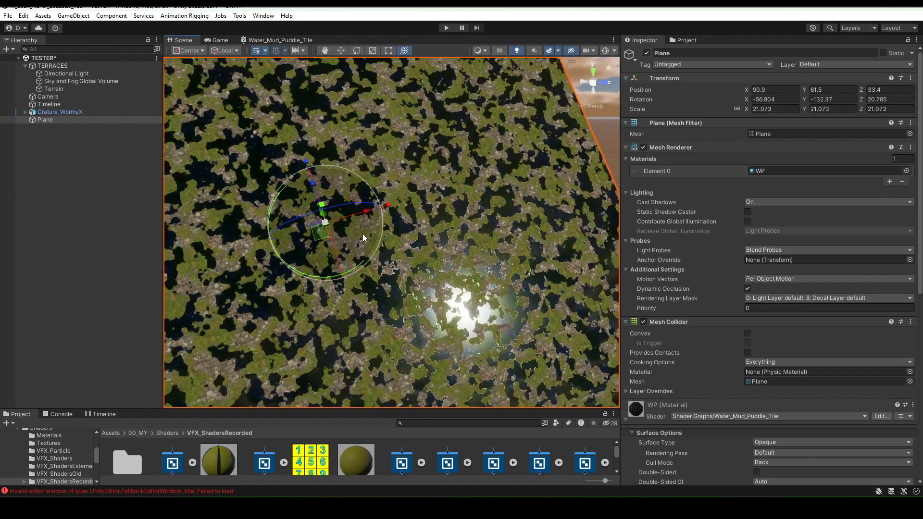
{"action": "right_click_drag", "start_coordinate": [480, 299], "coordinate": [418, 283]}
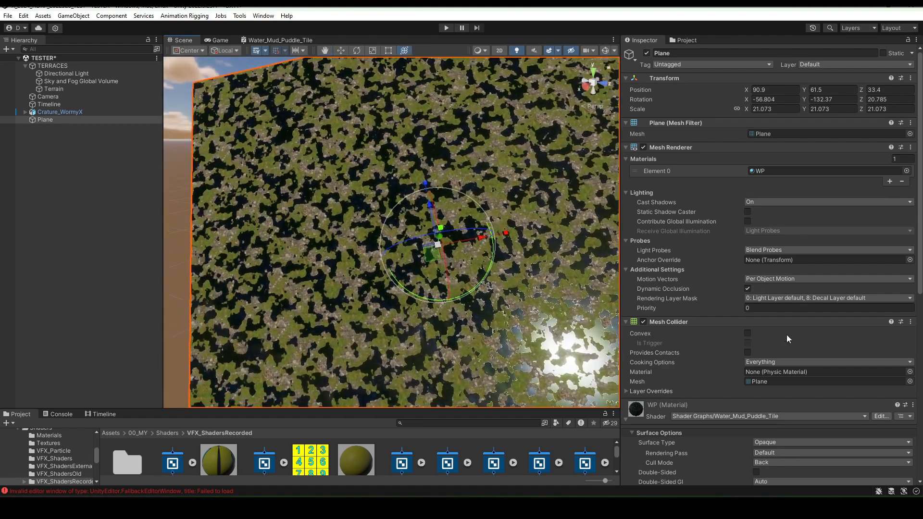
Set the WP material's MudMoise to 96 and view the puddle pattern across the whole plane
{"action": "scroll", "coordinate": [788, 332], "scroll_direction": "down", "scroll_amount": 10}
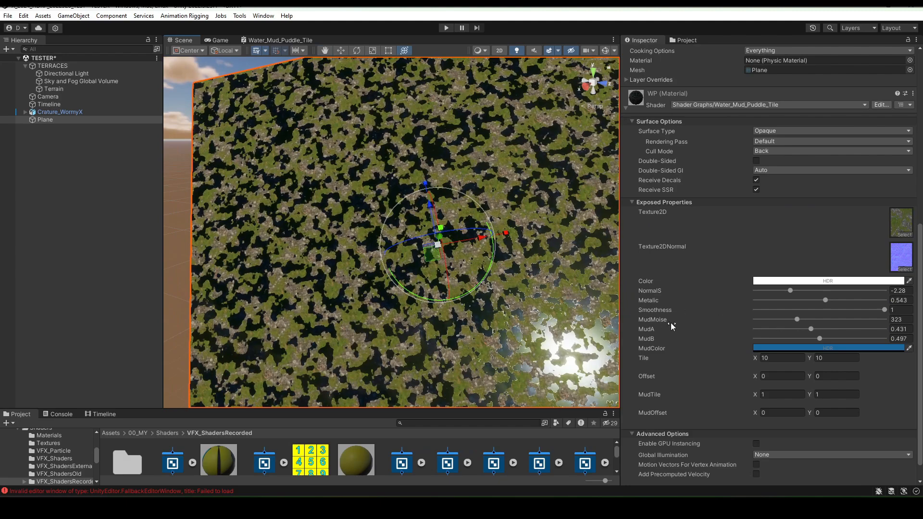
{"action": "left_click_drag", "start_coordinate": [798, 318], "coordinate": [769, 329]}
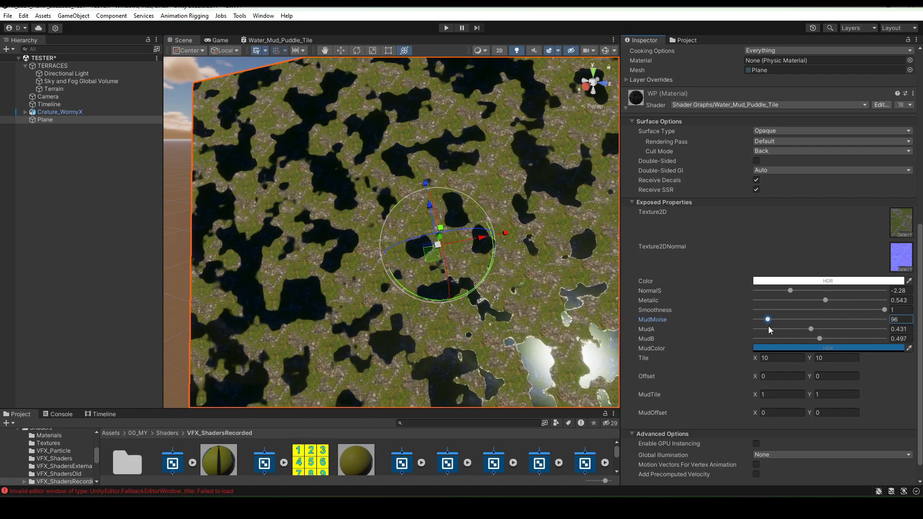
{"action": "scroll", "coordinate": [524, 327], "scroll_direction": "down", "scroll_amount": 3}
{"action": "middle_click_drag", "start_coordinate": [508, 317], "coordinate": [442, 297]}
{"action": "scroll", "coordinate": [455, 279], "scroll_direction": "down", "scroll_amount": 3}
{"action": "scroll", "coordinate": [423, 265], "scroll_direction": "down", "scroll_amount": 2}
{"action": "left_click_drag", "start_coordinate": [414, 248], "coordinate": [411, 201]}
{"action": "key", "text": "y"}
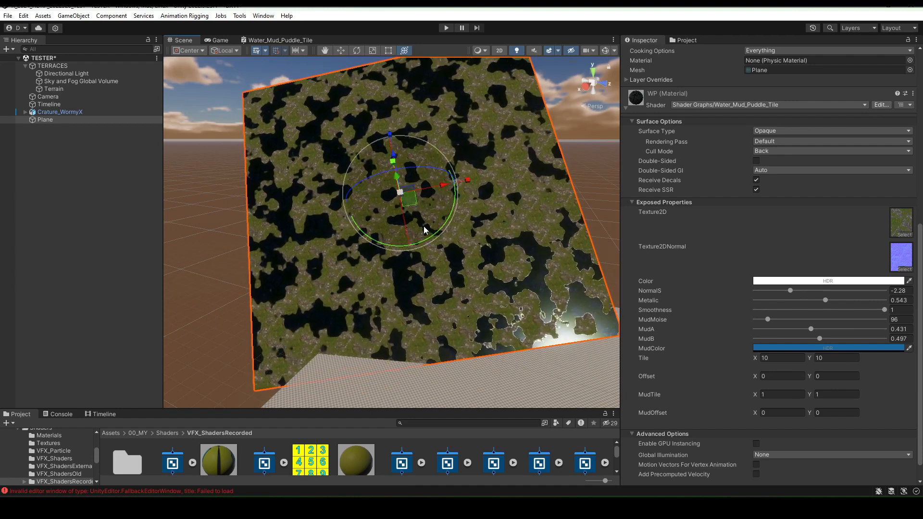
{"action": "left_click_drag", "start_coordinate": [417, 169], "coordinate": [435, 166]}
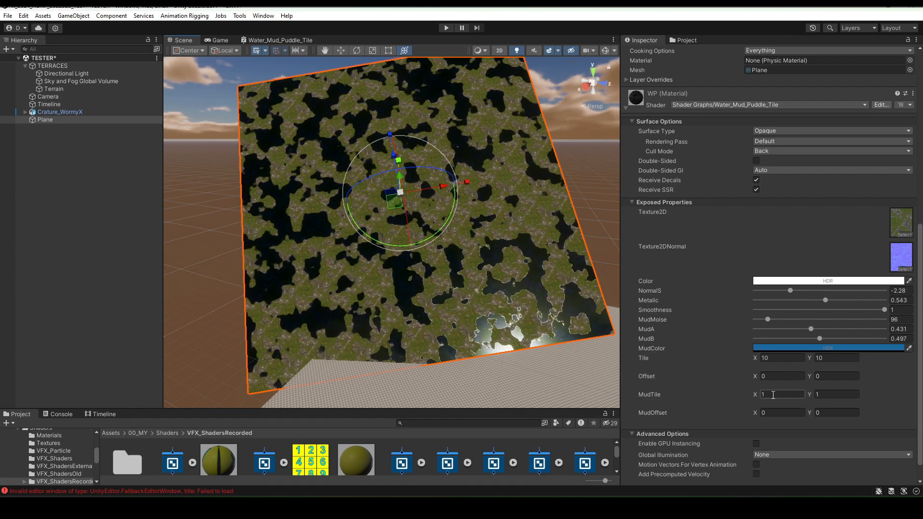
Try the WP material's MudTile at 2 and at 3 in both X and Y
{"action": "type", "text": "2"}
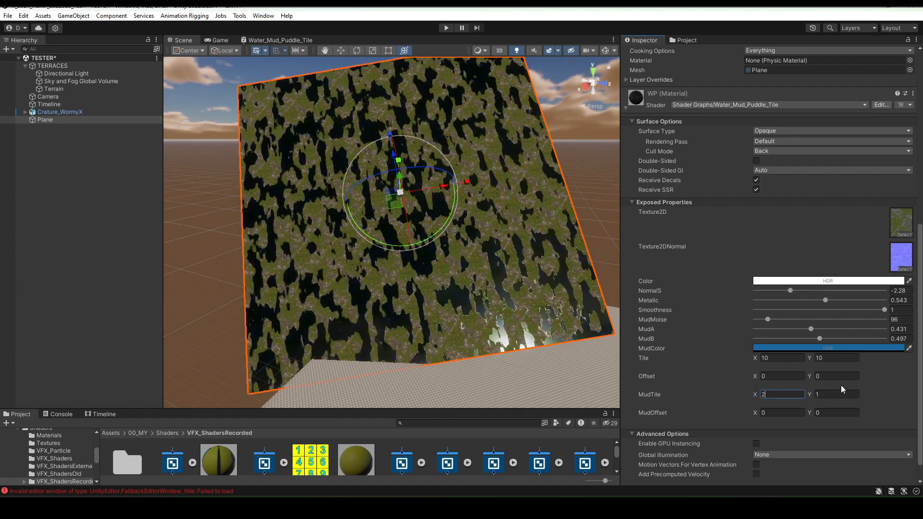
{"action": "key", "text": "Tab"}
{"action": "type", "text": "2"}
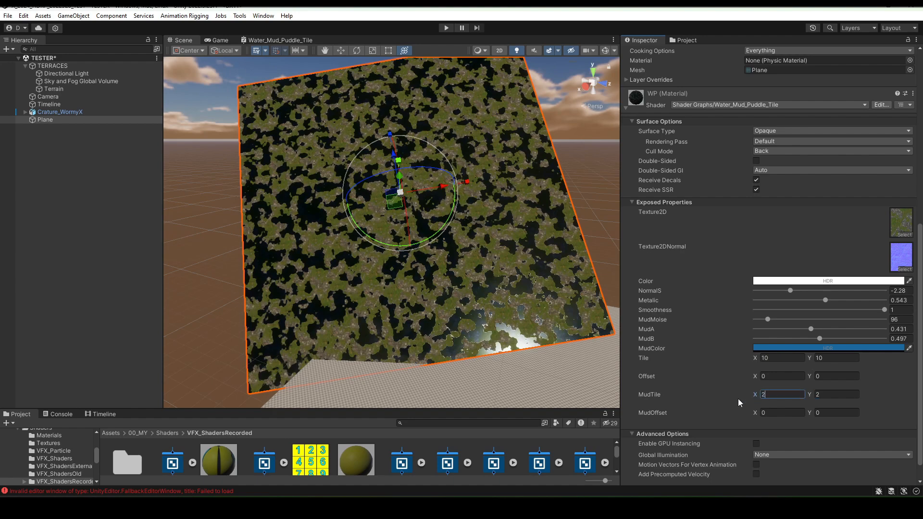
{"action": "left_click_drag", "start_coordinate": [738, 399], "coordinate": [742, 402]}
{"action": "type", "text": "3"}
{"action": "left_click", "coordinate": [828, 395]}
{"action": "type", "text": "3"}
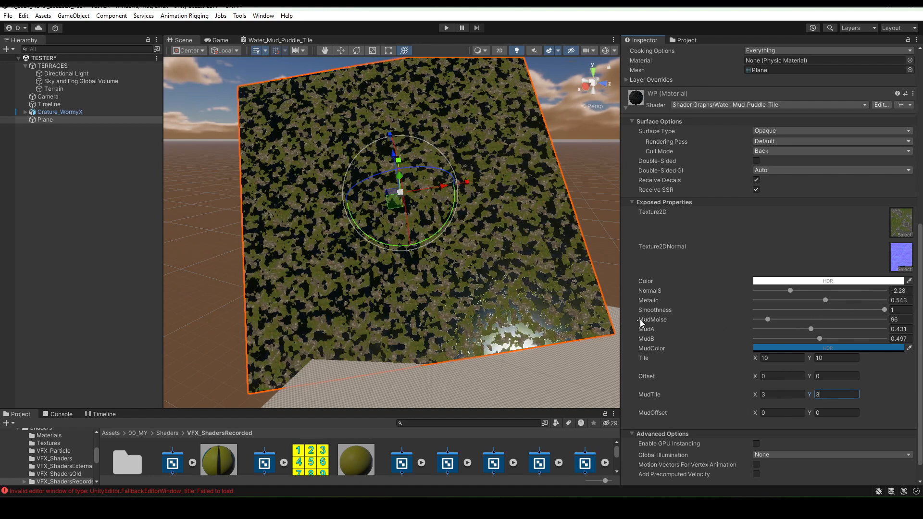
Reset MudTile to 1 in both X and Y and lower MudMoise to 18
{"action": "type", "text": "1"}
{"action": "left_click", "coordinate": [828, 393]}
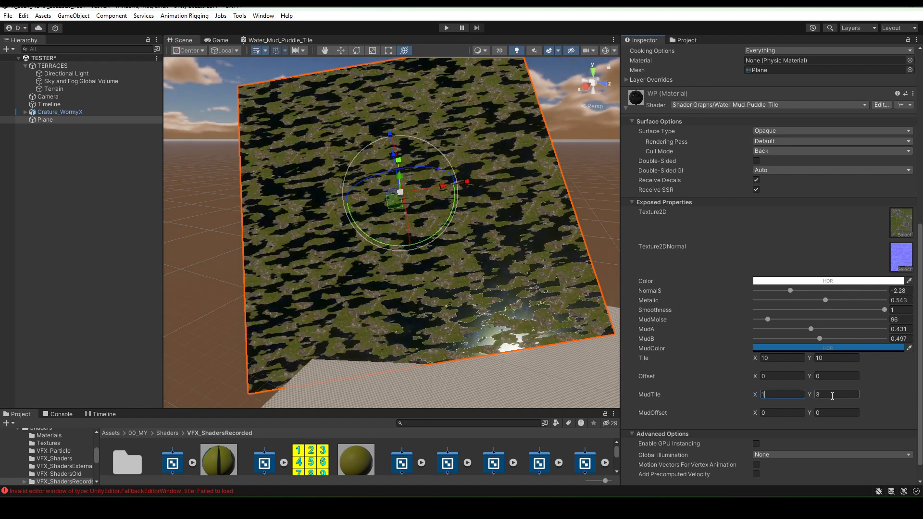
{"action": "type", "text": "1"}
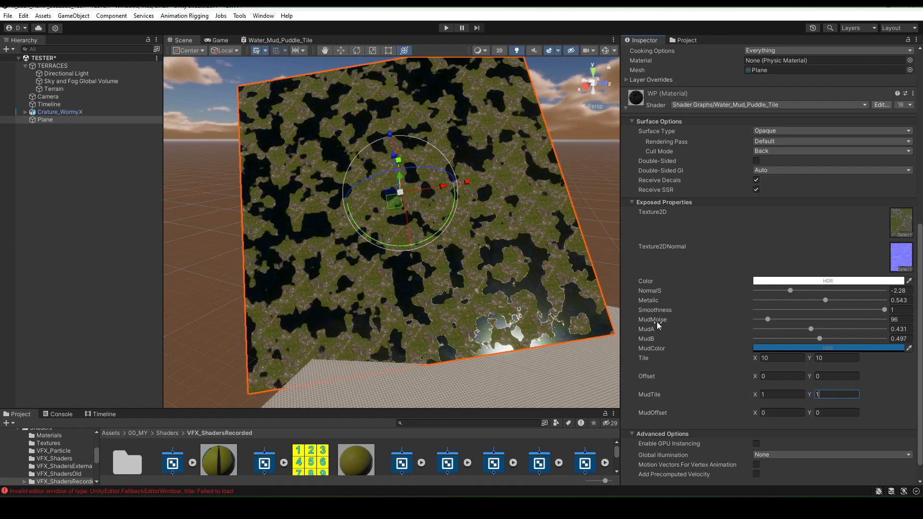
{"action": "left_click_drag", "start_coordinate": [767, 319], "coordinate": [757, 321]}
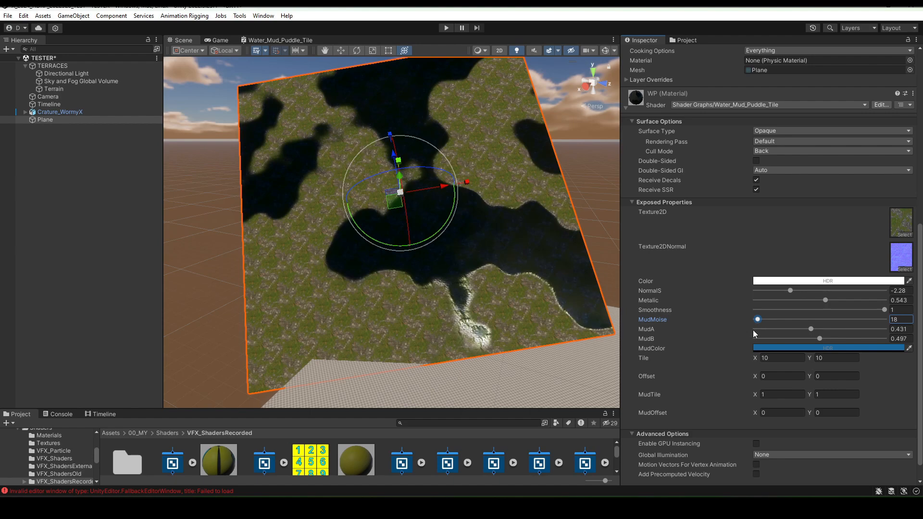
Set MudTile to X 3 and Y 3 and inspect the plane from another angle
{"action": "left_click_drag", "start_coordinate": [754, 395], "coordinate": [785, 397]}
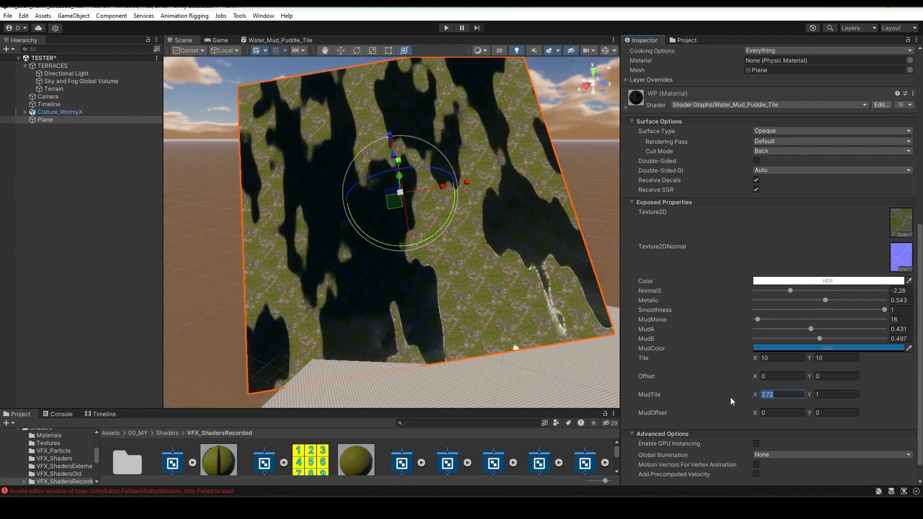
{"action": "type", "text": "33"}
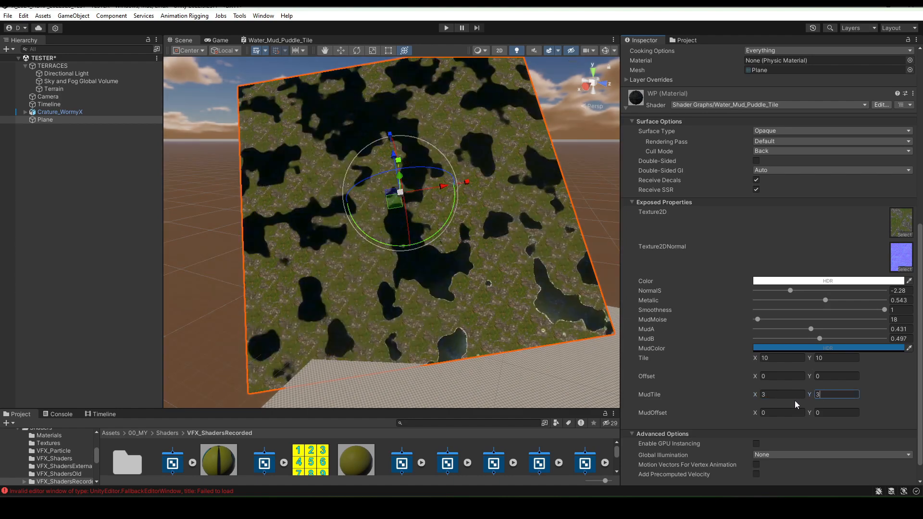
{"action": "mouse_move", "coordinate": [423, 214]}
{"action": "left_mouse_down"}
{"action": "mouse_move", "coordinate": [437, 221]}
{"action": "mouse_move", "coordinate": [411, 221]}
{"action": "mouse_move", "coordinate": [431, 202]}
{"action": "mouse_move", "coordinate": [420, 203]}
{"action": "mouse_move", "coordinate": [417, 221]}
{"action": "mouse_move", "coordinate": [421, 214]}
{"action": "left_mouse_up"}
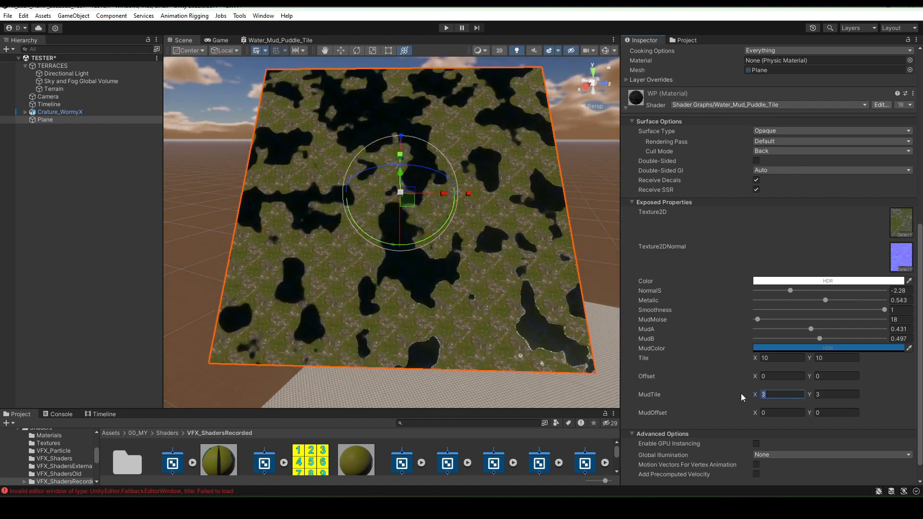
Set MudTile to X 5, Y 5 and shift MudOffset to X 1.11, Y 2.27 on the WP material
{"action": "type", "text": "5"}
{"action": "left_click", "coordinate": [820, 394]}
{"action": "type", "text": "5"}
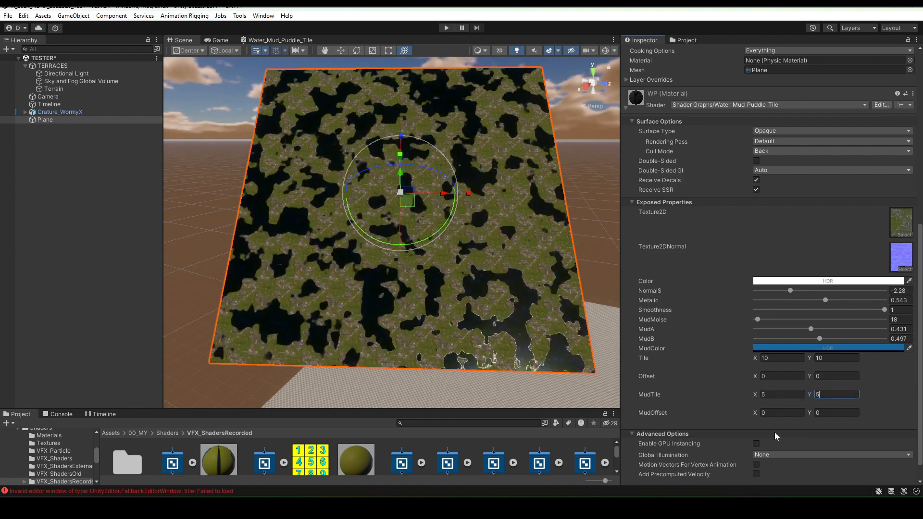
{"action": "left_click_drag", "start_coordinate": [755, 418], "coordinate": [844, 439]}
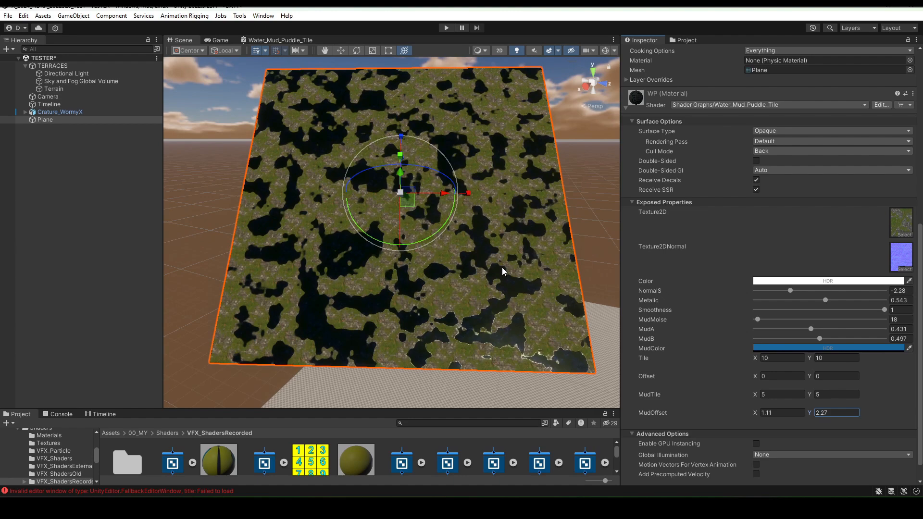
{"action": "mouse_move", "coordinate": [372, 203]}
{"action": "left_mouse_down"}
{"action": "mouse_move", "coordinate": [386, 217]}
{"action": "mouse_move", "coordinate": [372, 207]}
{"action": "left_mouse_up"}
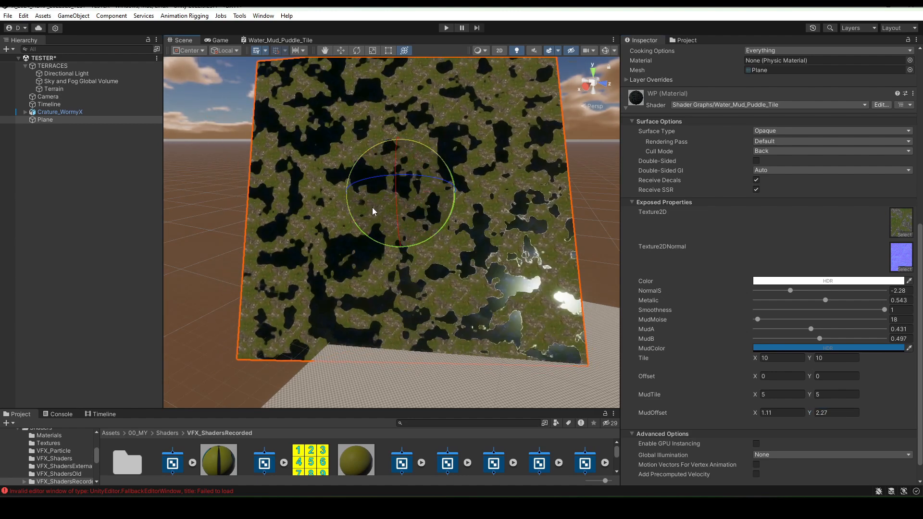
Set MudMoise to 59 and shift MudOffset to X 1.85, Y 1.61 on the WP material
{"action": "left_click_drag", "start_coordinate": [759, 319], "coordinate": [766, 321]}
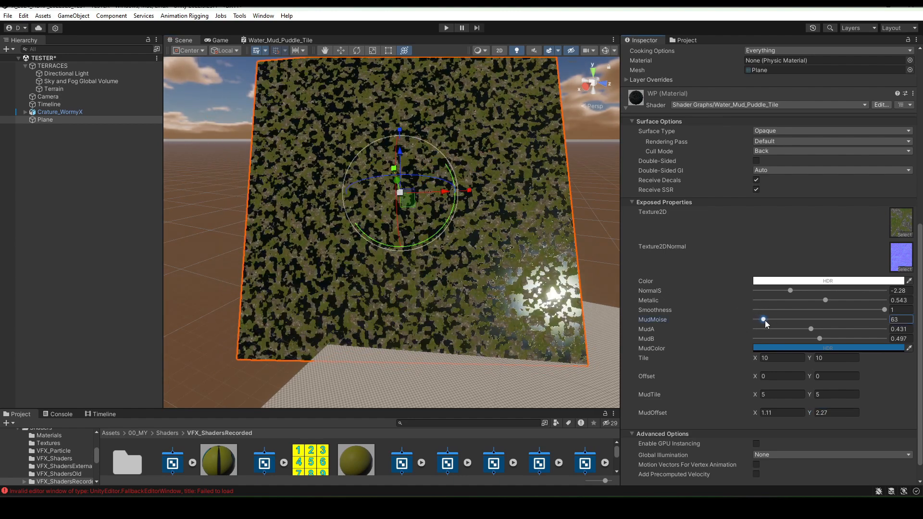
{"action": "left_click_drag", "start_coordinate": [758, 412], "coordinate": [800, 405]}
Set the WP material's MudTile to X 2 and Y 2
{"action": "left_click", "coordinate": [776, 396]}
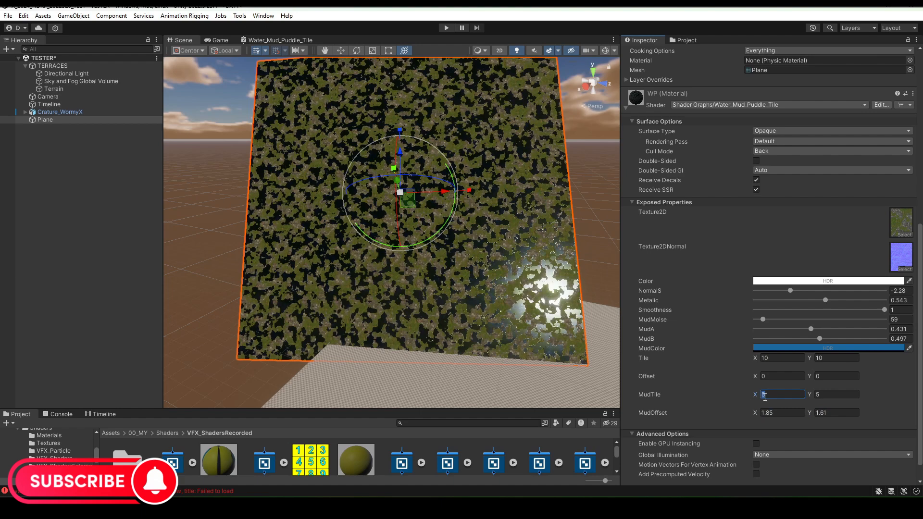
{"action": "type", "text": "2"}
{"action": "left_click", "coordinate": [839, 395]}
{"action": "type", "text": "2"}
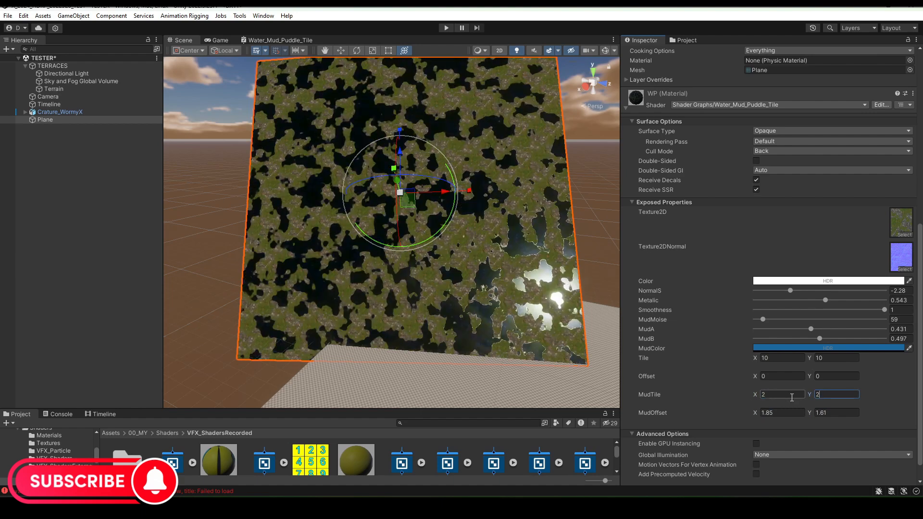